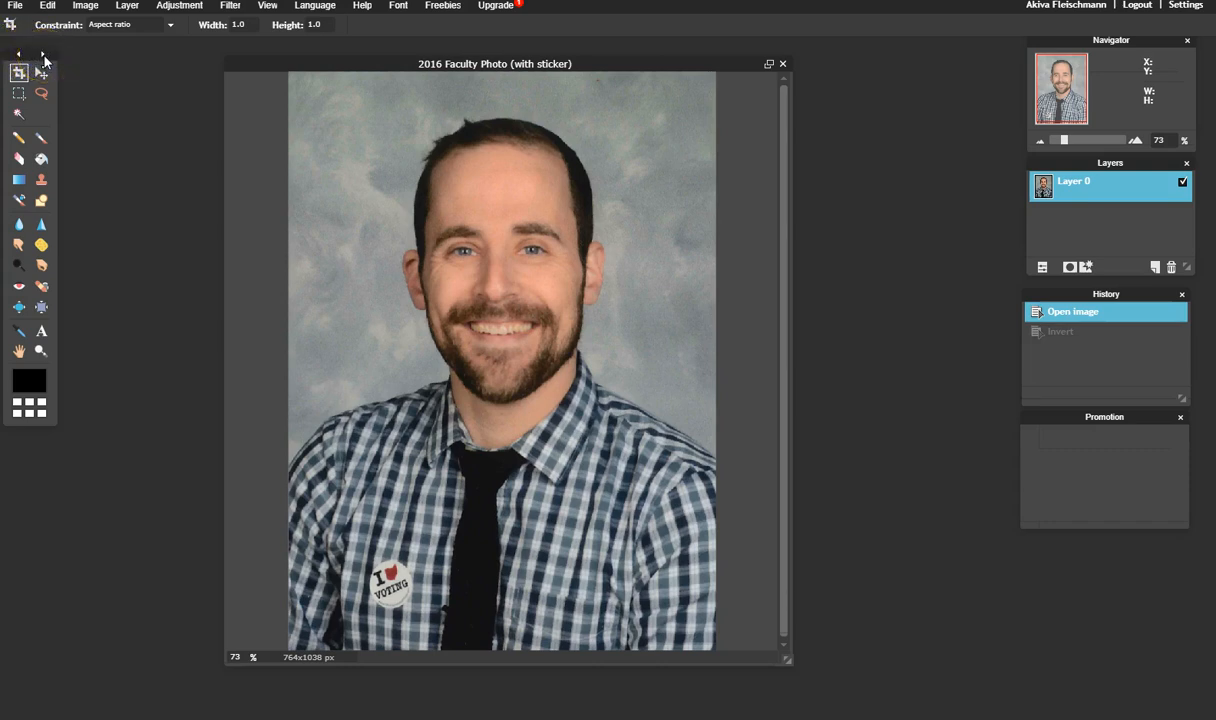
Move the tool palette slightly inward and enlarge the faculty photo's window around the image
{"action": "left_click", "coordinate": [43, 56]}
{"action": "left_click", "coordinate": [43, 56]}
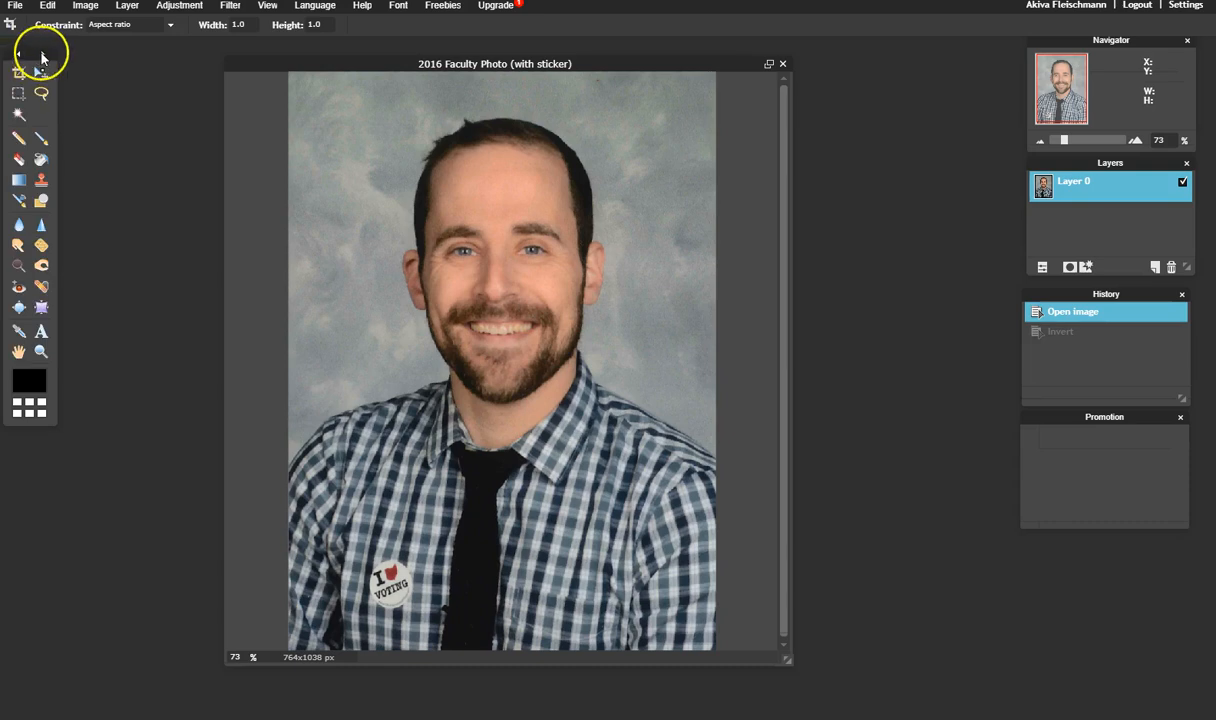
{"action": "left_click", "coordinate": [42, 56]}
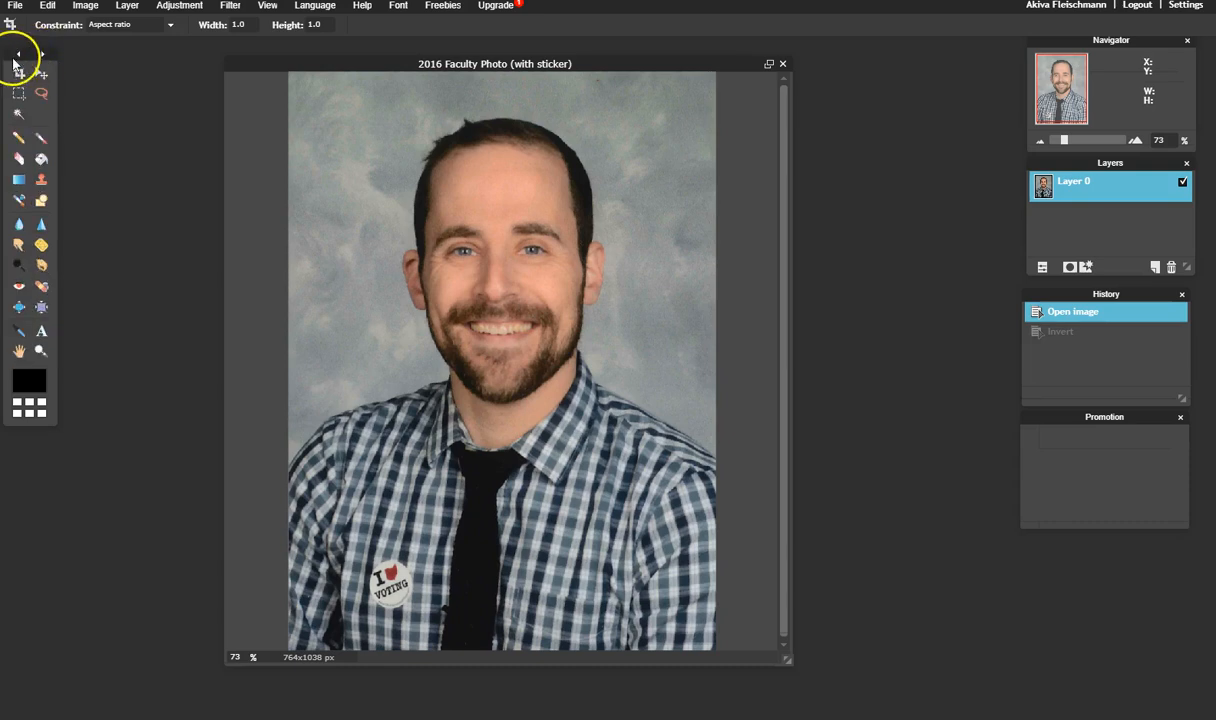
{"action": "left_click_drag", "start_coordinate": [25, 56], "coordinate": [48, 70]}
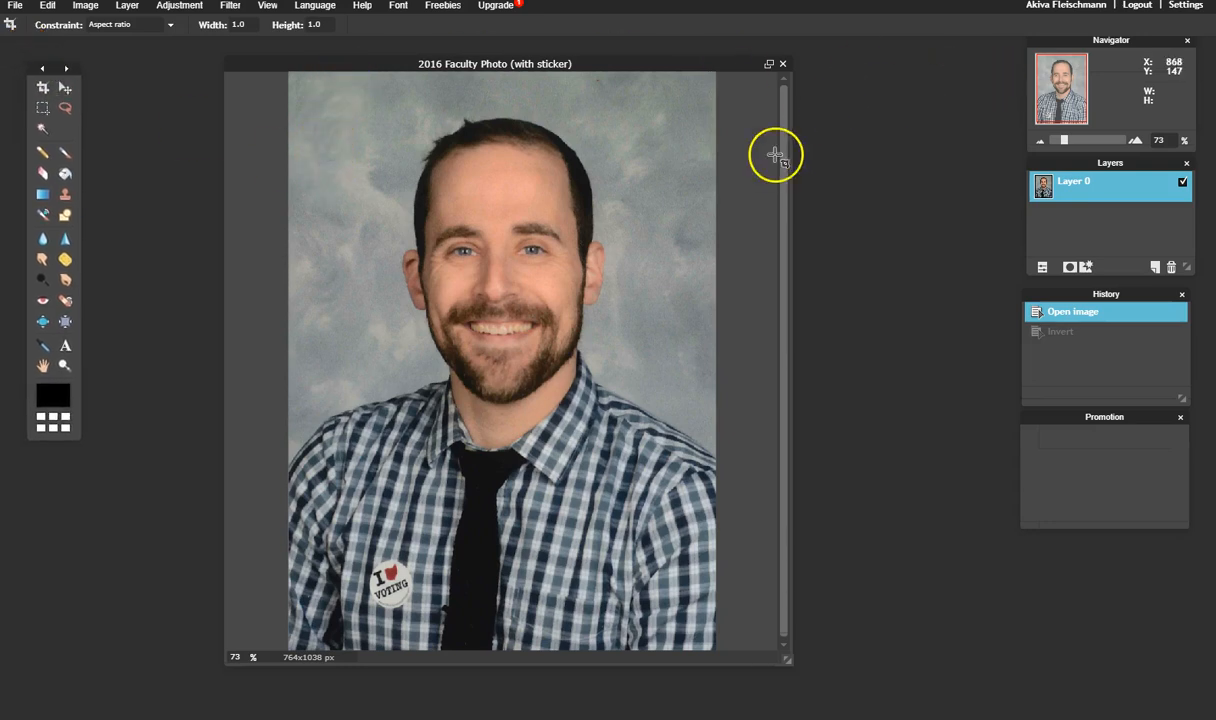
{"action": "left_click_drag", "start_coordinate": [786, 658], "coordinate": [808, 677]}
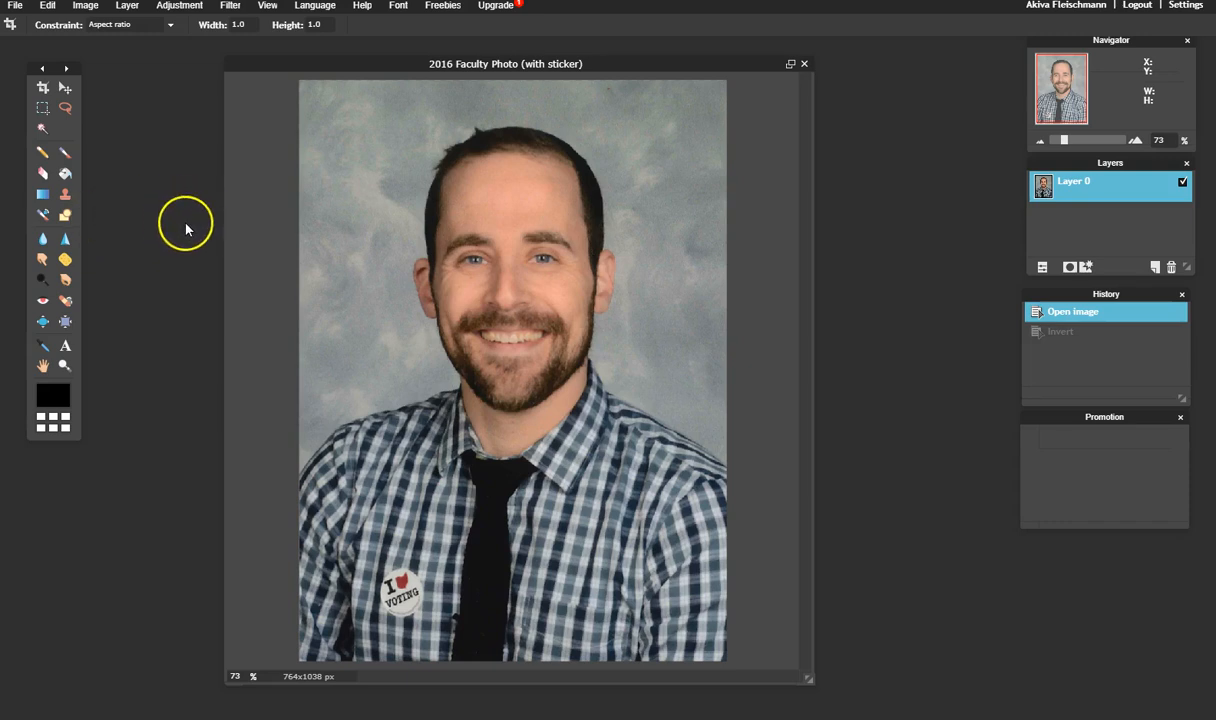
Try a square crop frame of about 636 by 636 px, shift it to centre on the face, and discard it
{"action": "left_click", "coordinate": [45, 89]}
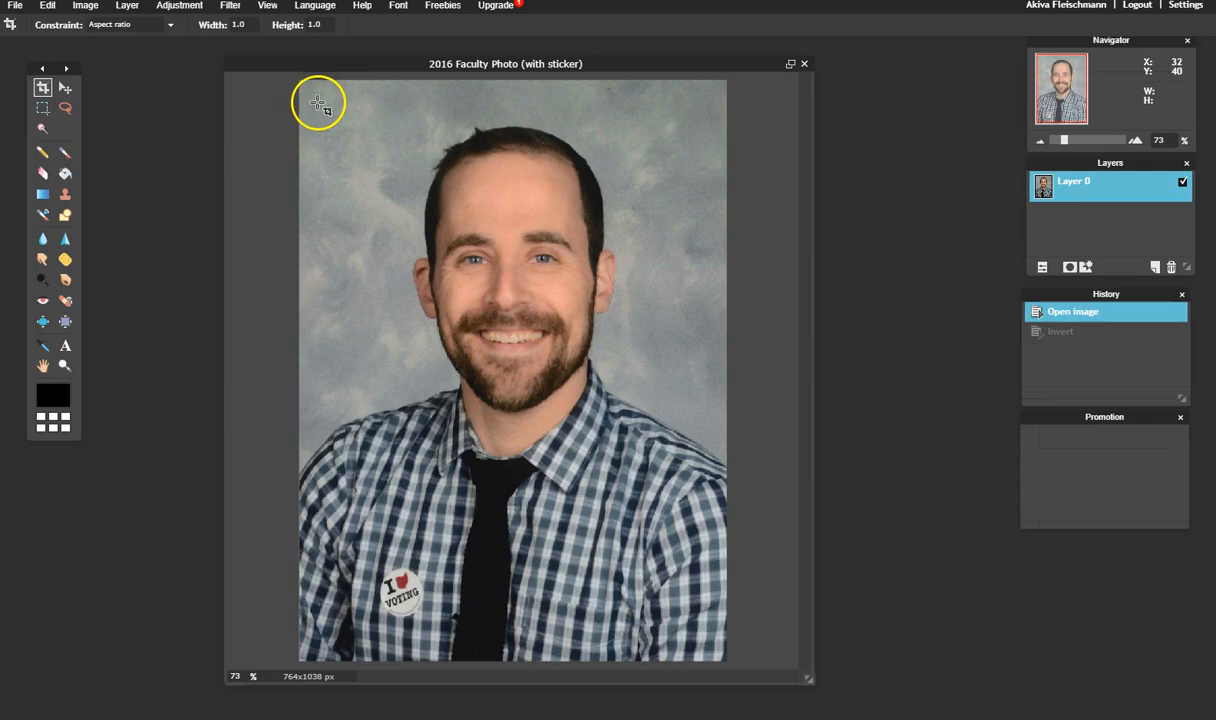
{"action": "left_click_drag", "start_coordinate": [370, 98], "coordinate": [740, 640]}
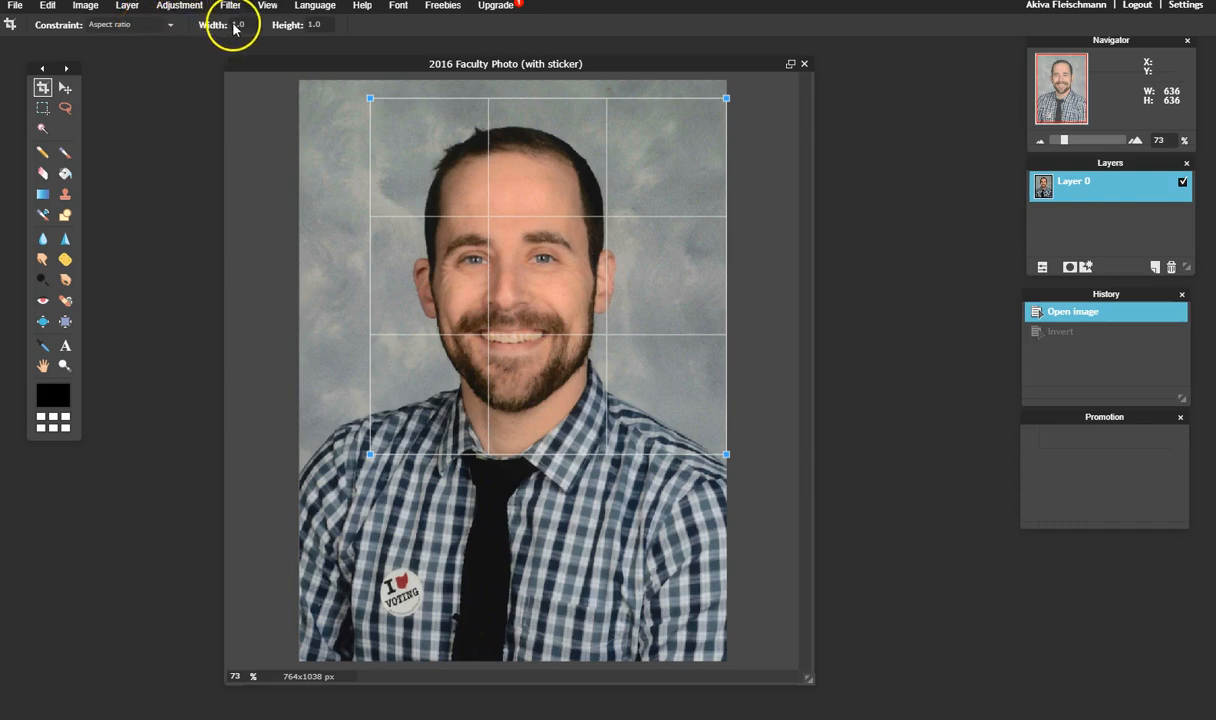
{"action": "left_click_drag", "start_coordinate": [482, 104], "coordinate": [443, 114]}
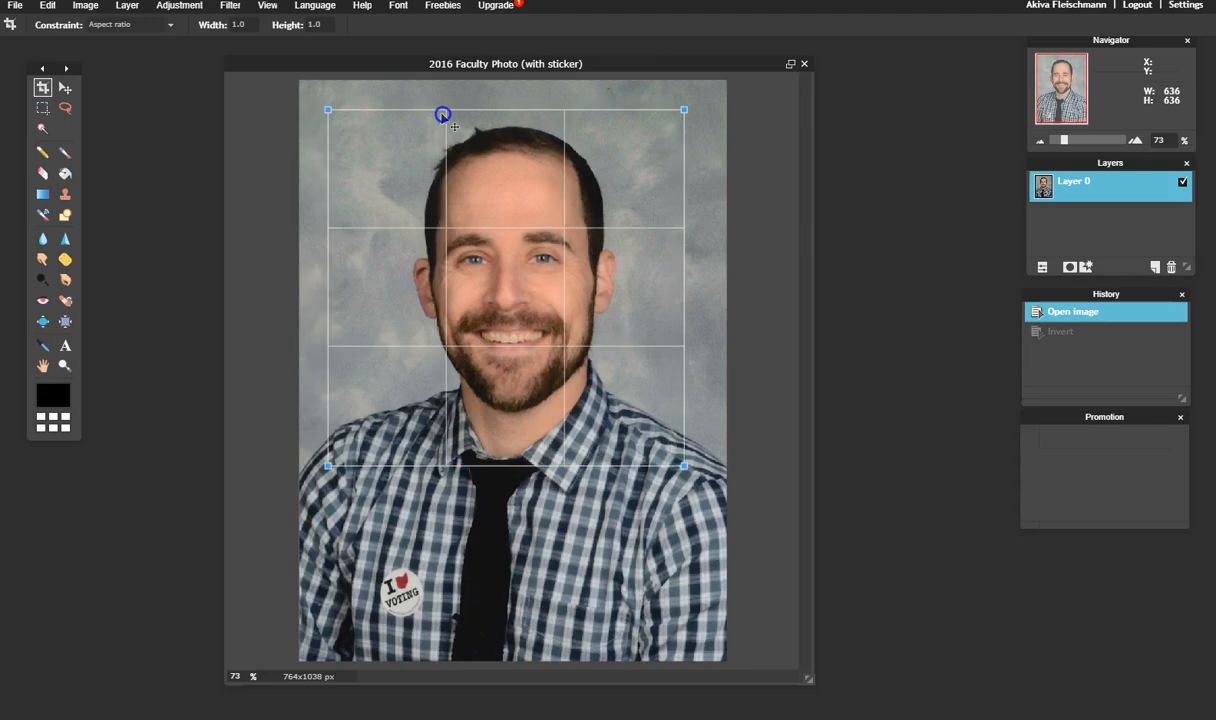
{"action": "left_click", "coordinate": [234, 28]}
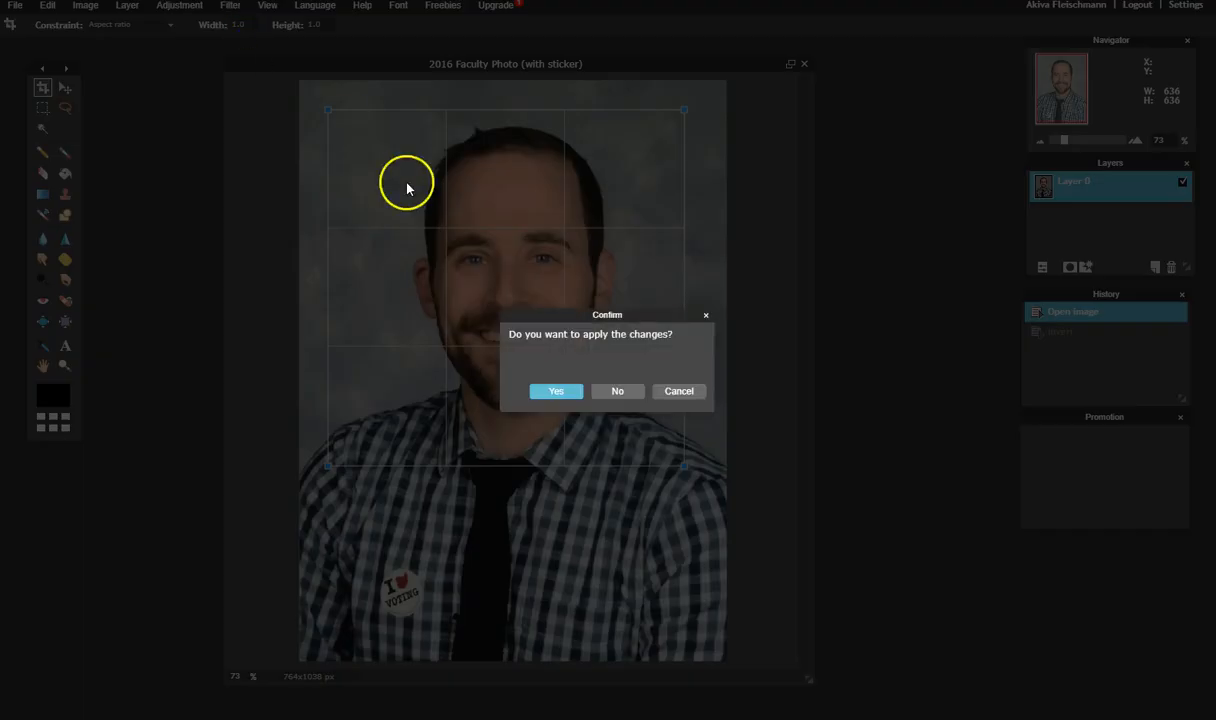
{"action": "left_click", "coordinate": [617, 391]}
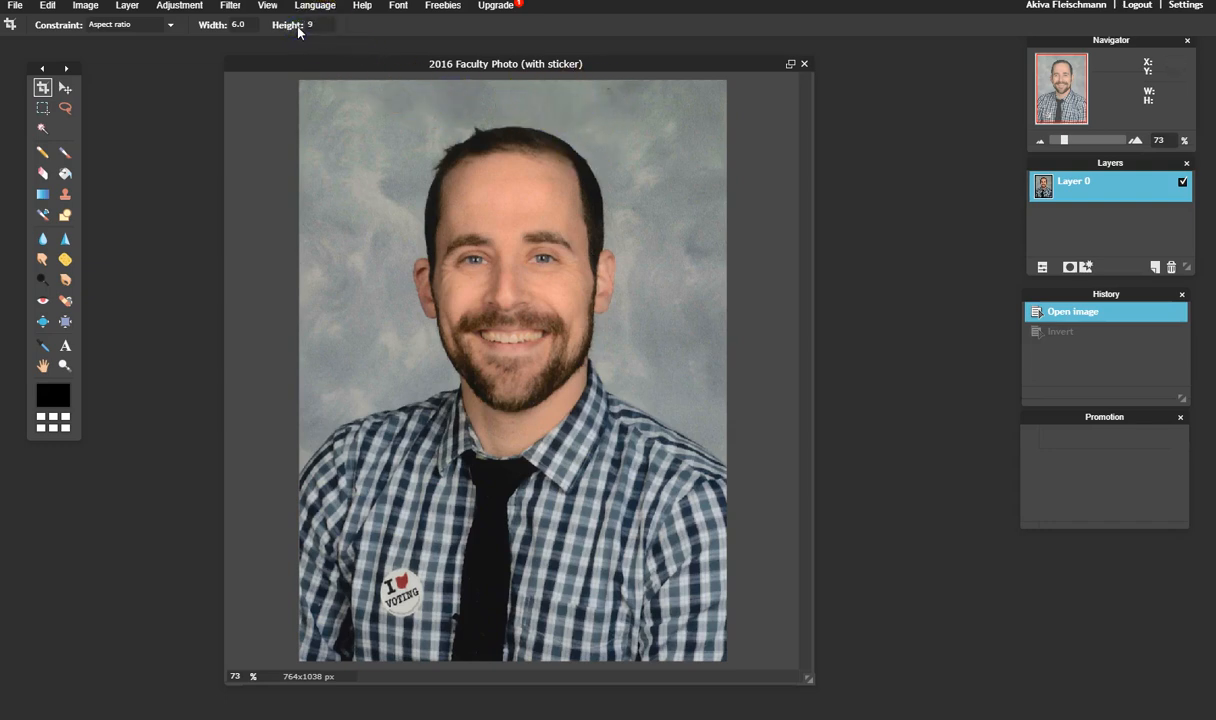
Try a 6:9 aspect-ratio crop frame of about 671 by 1006 px centred on the portrait and discard it
{"action": "left_click_drag", "start_coordinate": [302, 97], "coordinate": [832, 693]}
{"action": "left_click_drag", "start_coordinate": [556, 456], "coordinate": [578, 404]}
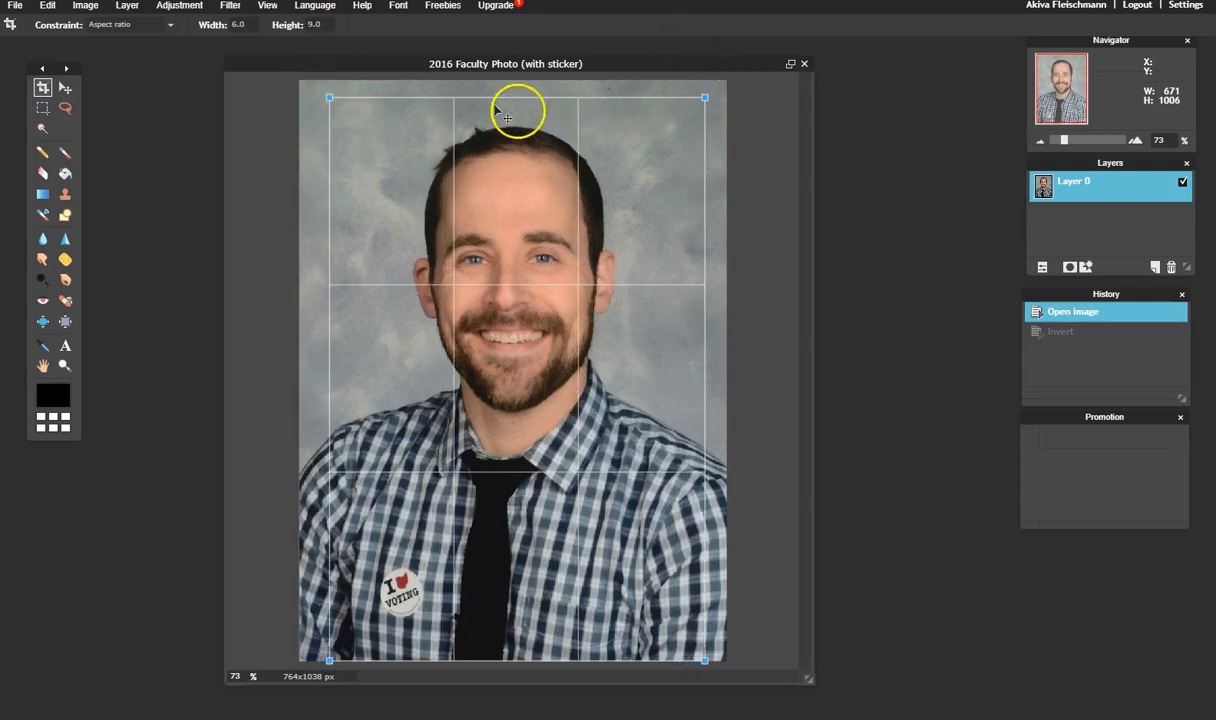
{"action": "left_click", "coordinate": [174, 31]}
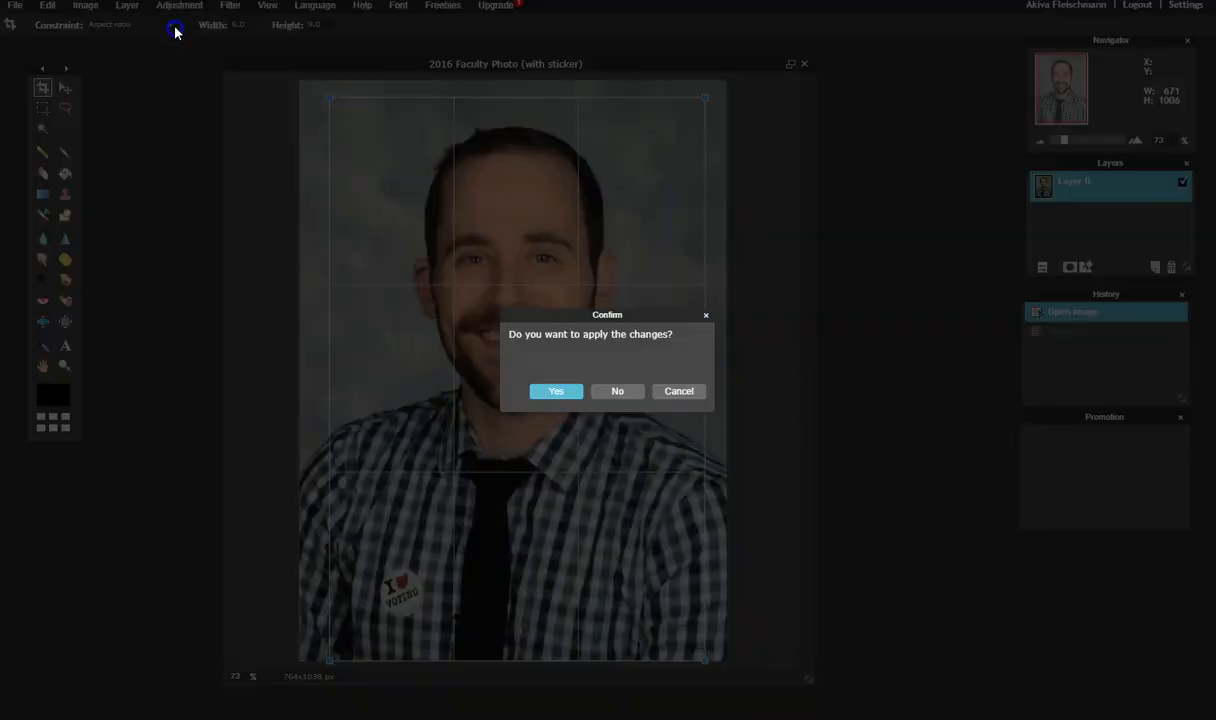
{"action": "left_click", "coordinate": [629, 397]}
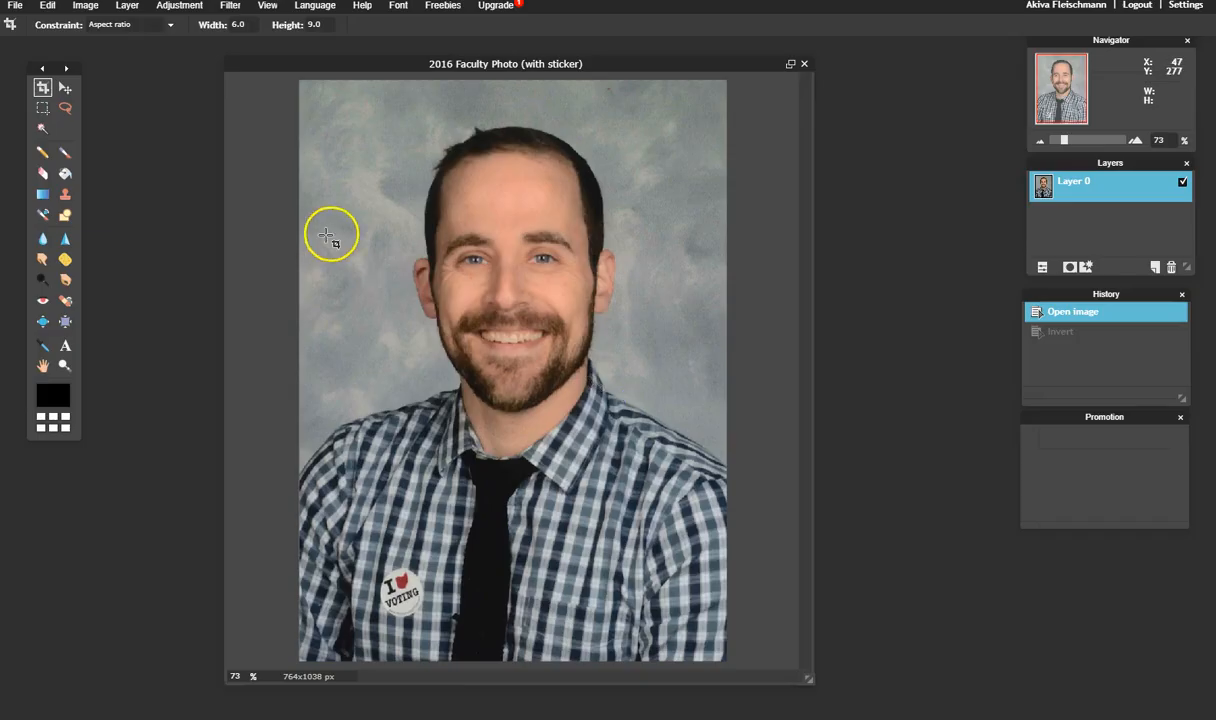
Crop the photo with no restriction to about 628 by 783 px around the head and shoulders, and undo the crop
{"action": "left_click", "coordinate": [171, 27]}
{"action": "left_click", "coordinate": [150, 40]}
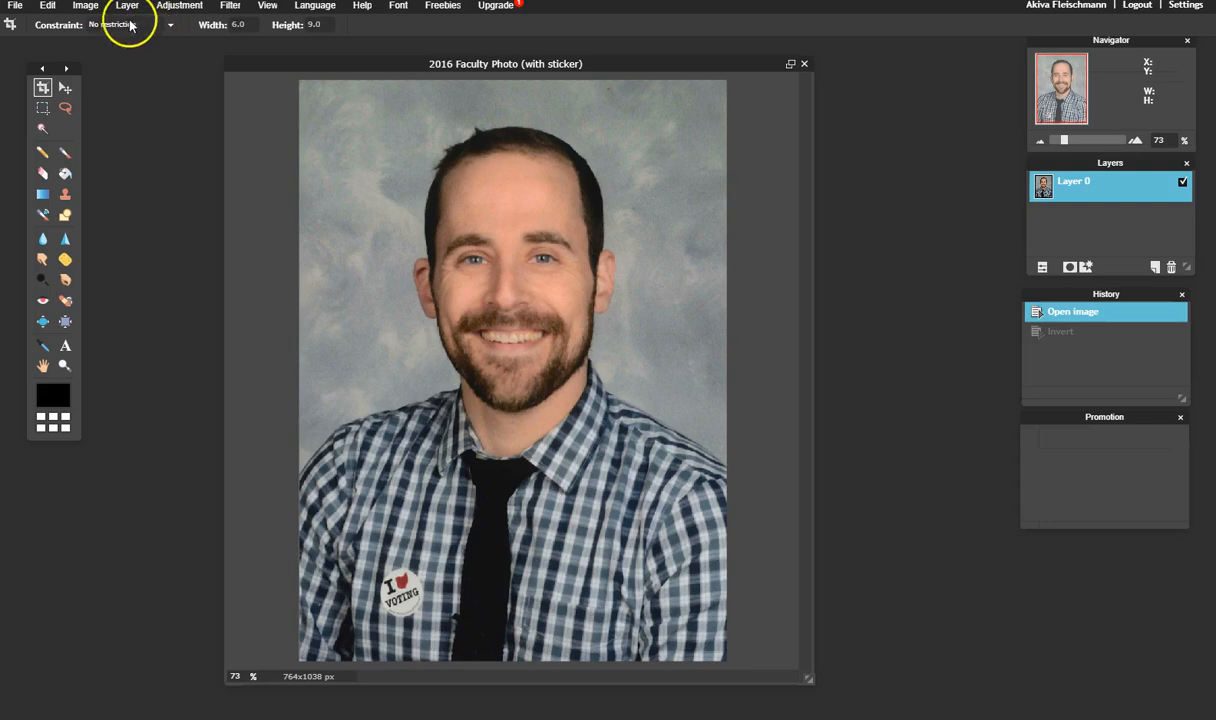
{"action": "left_click_drag", "start_coordinate": [348, 113], "coordinate": [694, 538]}
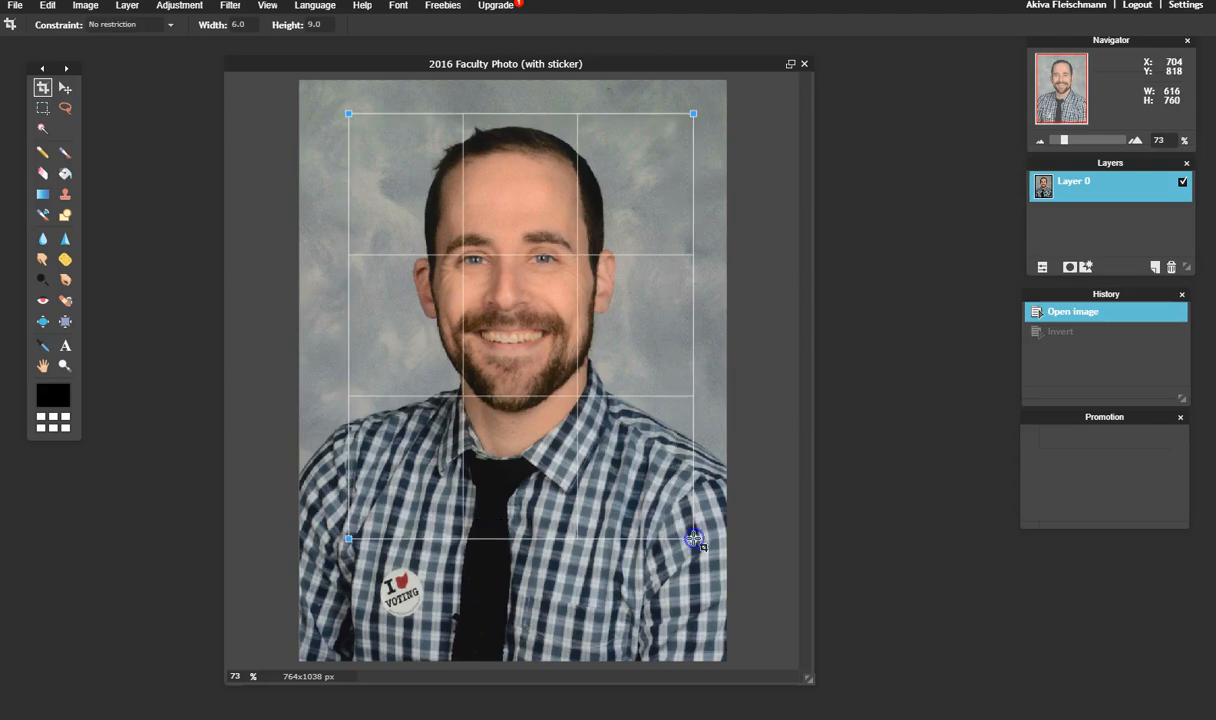
{"action": "left_click", "coordinate": [694, 113]}
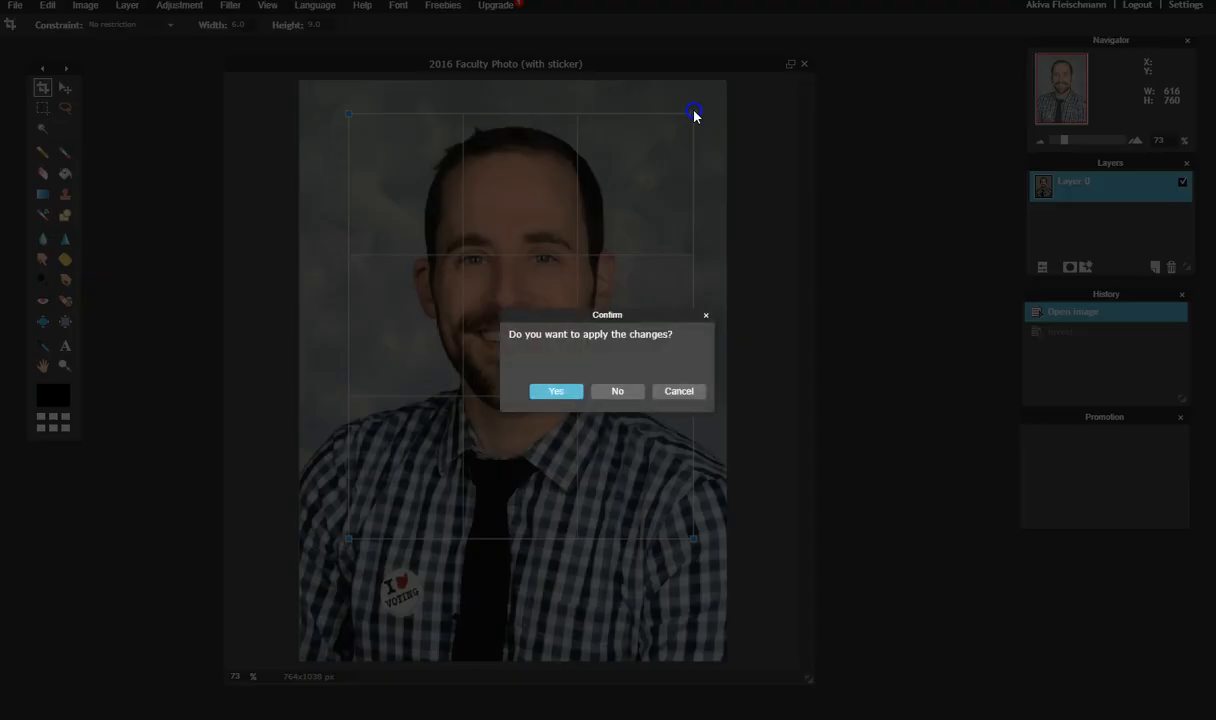
{"action": "left_click", "coordinate": [650, 391]}
{"action": "mouse_move", "coordinate": [695, 112]}
{"action": "left_mouse_down"}
{"action": "mouse_move", "coordinate": [687, 122]}
{"action": "mouse_move", "coordinate": [531, 91]}
{"action": "mouse_move", "coordinate": [701, 101]}
{"action": "left_mouse_up"}
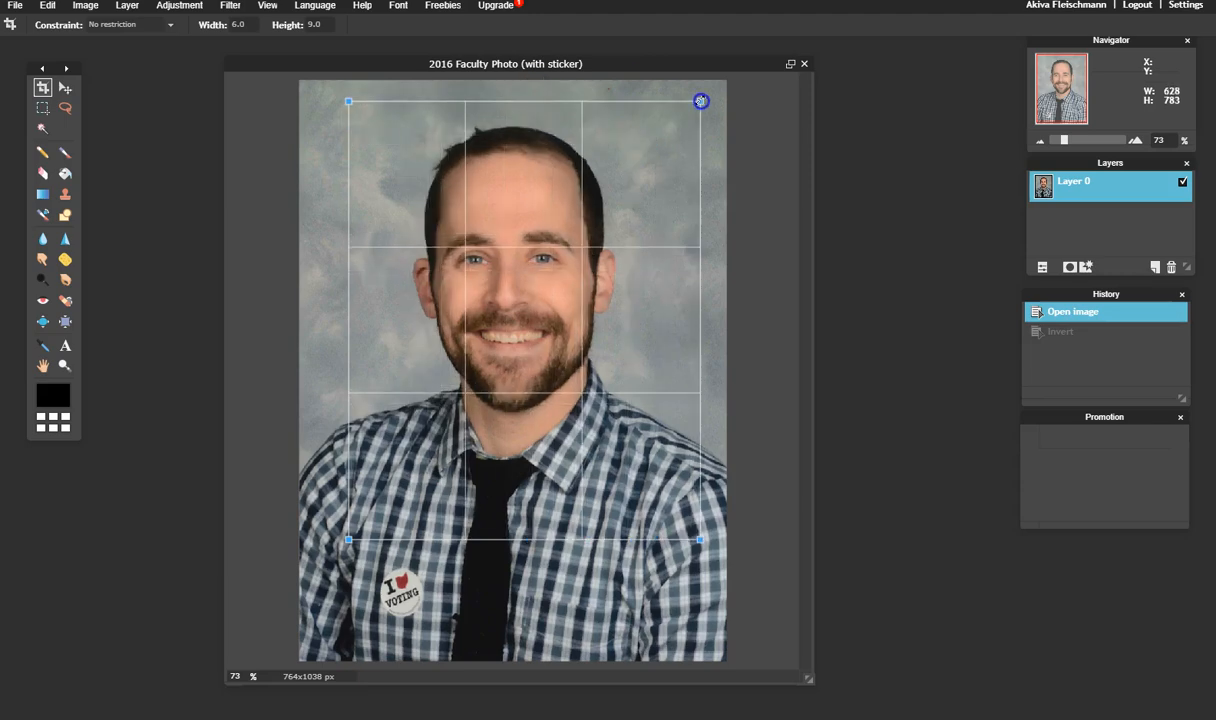
{"action": "left_click", "coordinate": [165, 29]}
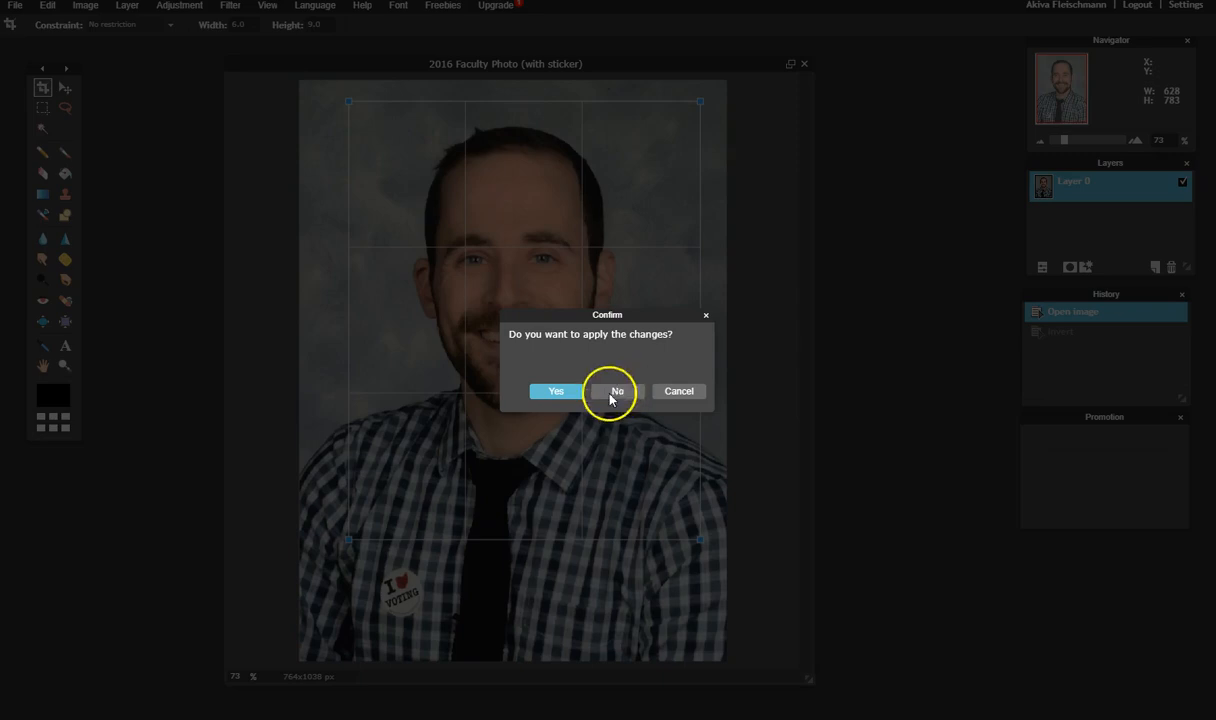
{"action": "left_click", "coordinate": [560, 392]}
{"action": "key", "text": "ctrl+z"}
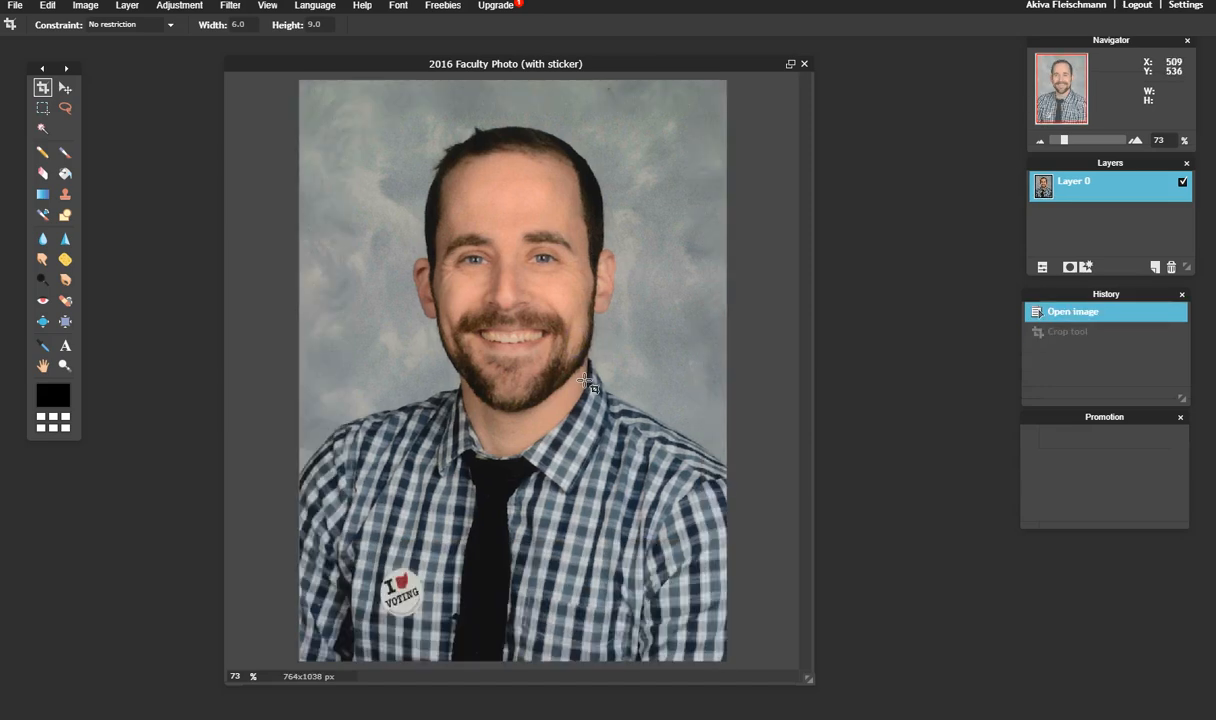
Move the photo layer down and right with the Move tool, exposing the transparent canvas above and beside it
{"action": "left_click", "coordinate": [66, 90]}
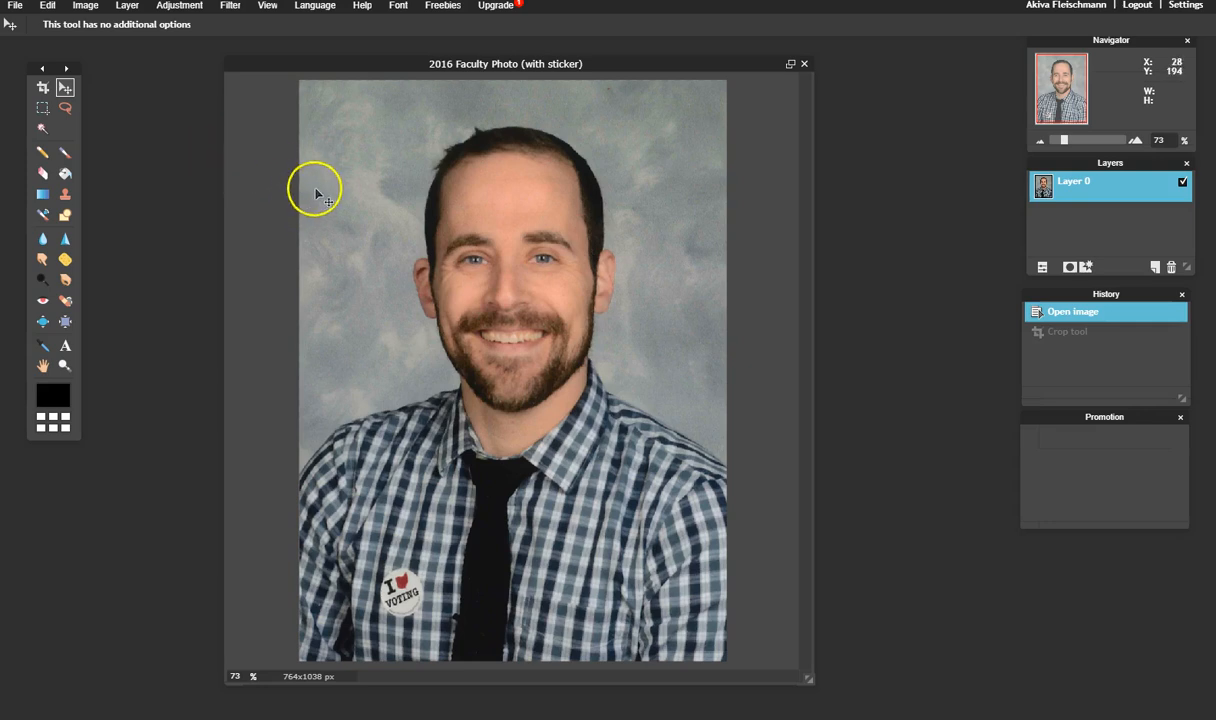
{"action": "left_click_drag", "start_coordinate": [405, 238], "coordinate": [467, 175]}
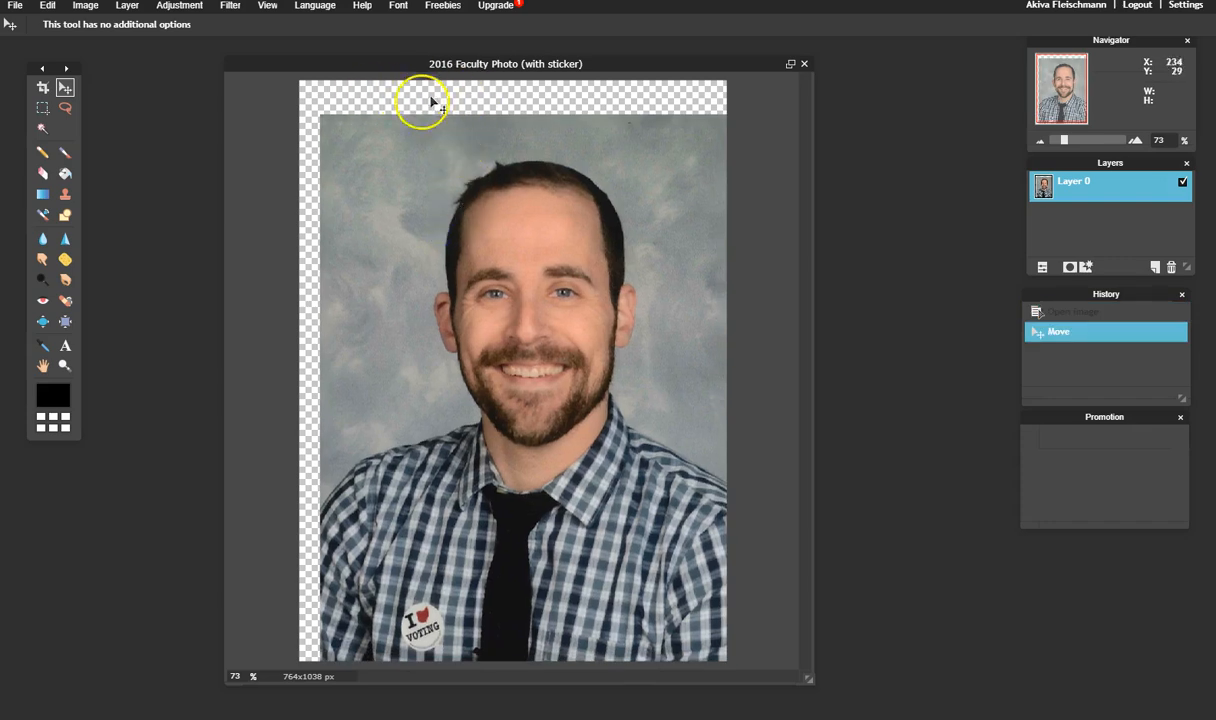
{"action": "left_click_drag", "start_coordinate": [385, 147], "coordinate": [454, 366]}
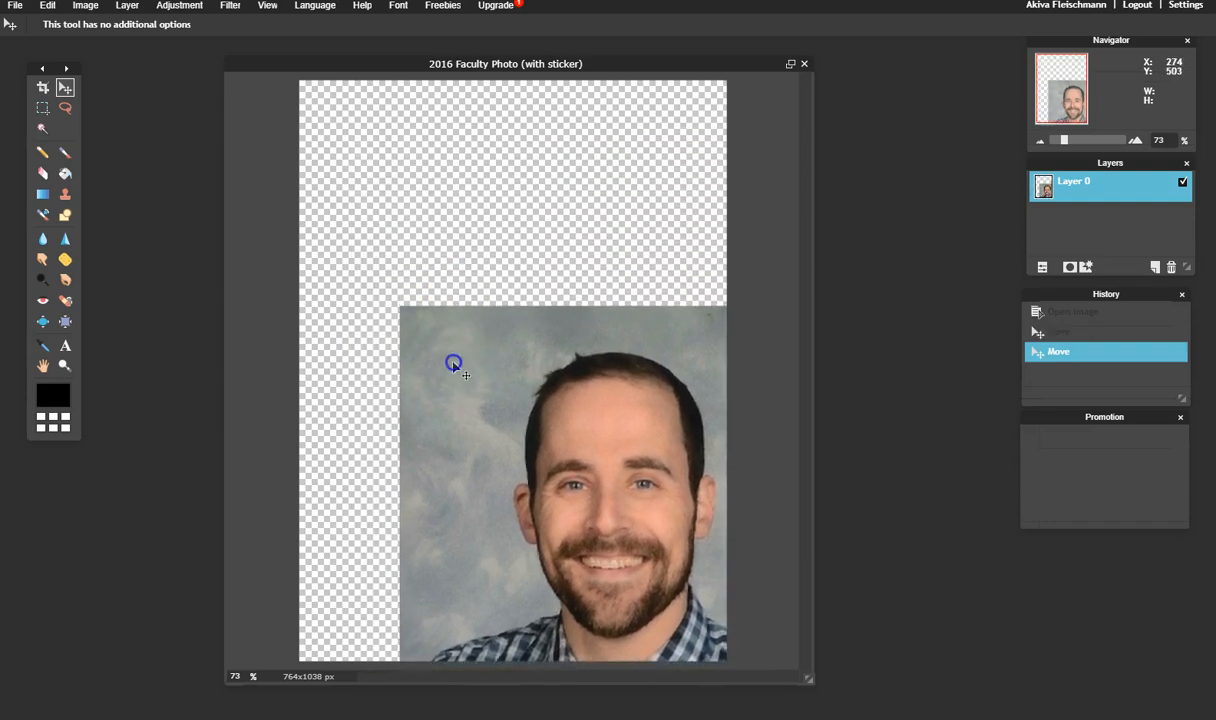
Paint a black speech bubble containing "Hi" on the transparent area with the size 50 brush, its tail reaching the head
{"action": "left_click", "coordinate": [65, 152]}
{"action": "mouse_move", "coordinate": [504, 378]}
{"action": "left_mouse_down"}
{"action": "mouse_move", "coordinate": [430, 313]}
{"action": "mouse_move", "coordinate": [360, 307]}
{"action": "mouse_move", "coordinate": [342, 215]}
{"action": "mouse_move", "coordinate": [515, 153]}
{"action": "mouse_move", "coordinate": [570, 192]}
{"action": "mouse_move", "coordinate": [541, 250]}
{"action": "mouse_move", "coordinate": [411, 314]}
{"action": "left_mouse_up"}
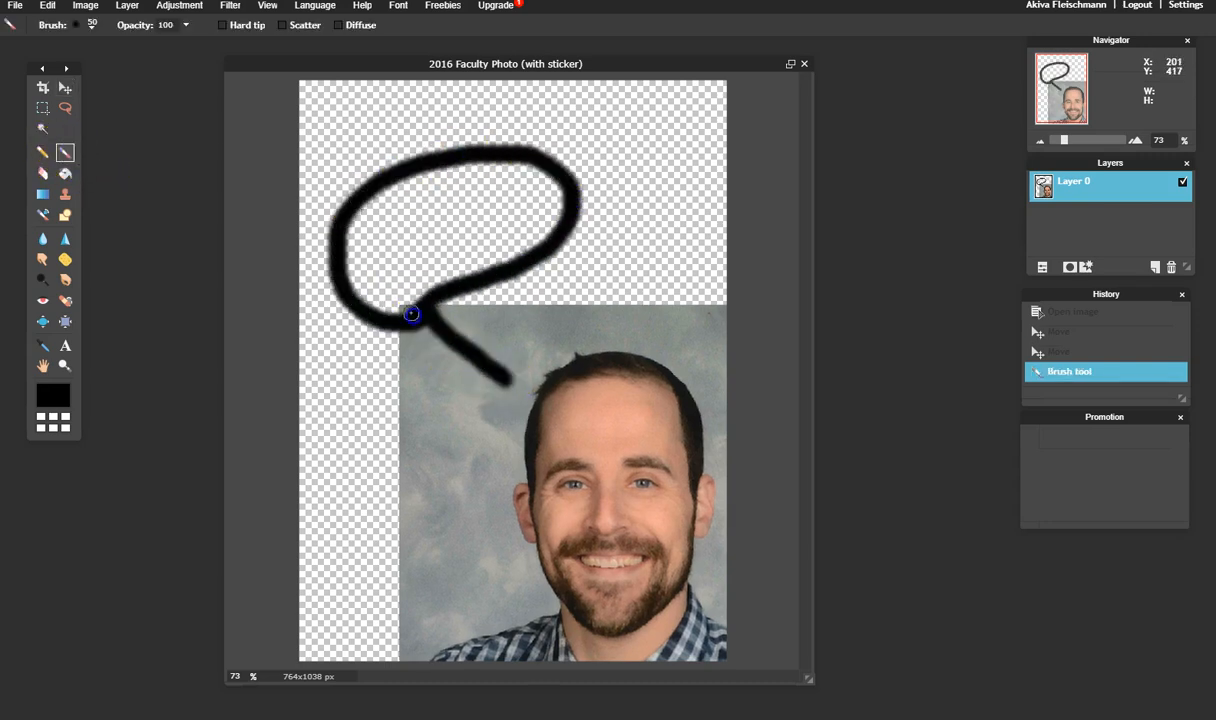
{"action": "left_click_drag", "start_coordinate": [372, 210], "coordinate": [372, 254]}
{"action": "left_click_drag", "start_coordinate": [405, 197], "coordinate": [405, 237]}
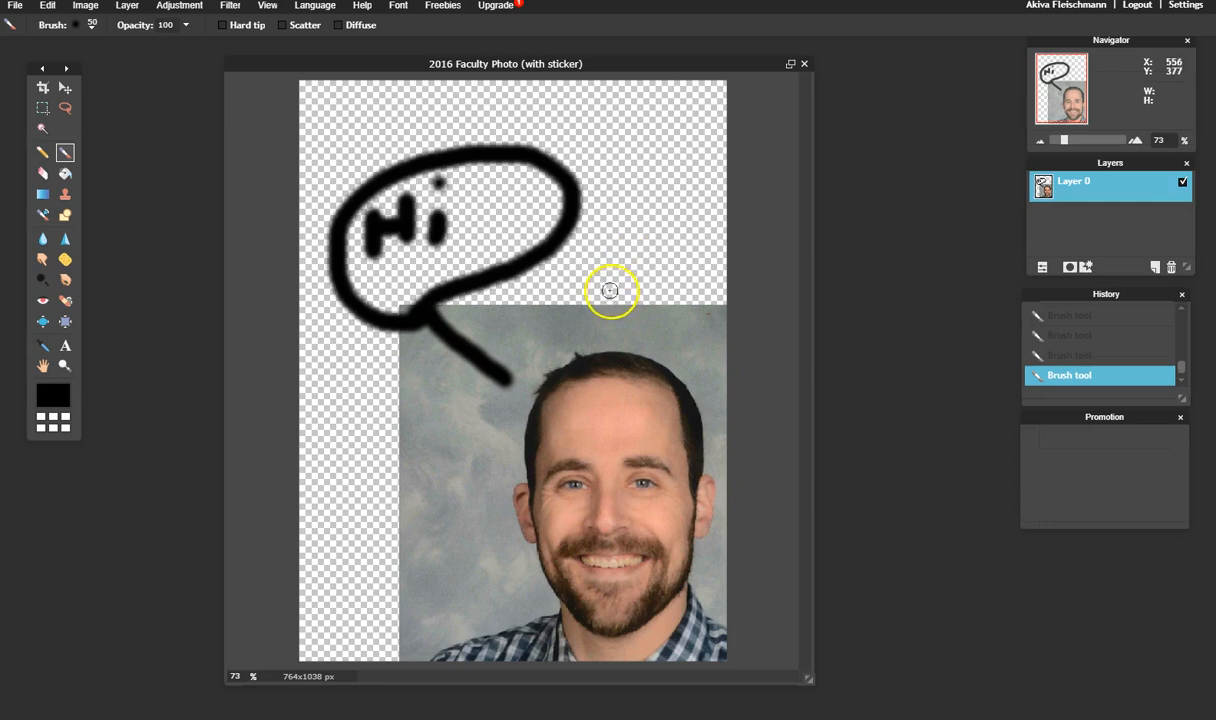
Undo all the brush strokes and both moves of the photo
{"action": "key", "text": "ctrl+z"}
{"action": "key", "text": "ctrl+z"}
{"action": "key", "text": "ctrl+z"}
{"action": "key", "text": "ctrl+z"}
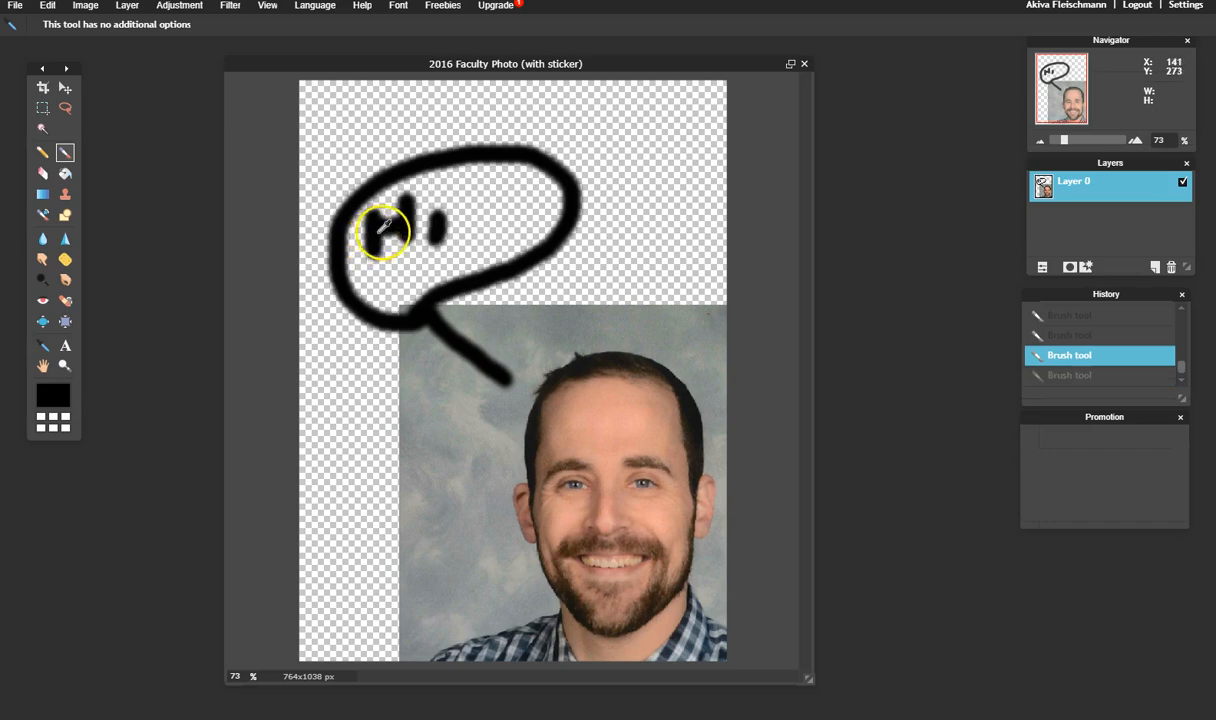
{"action": "key", "text": "ctrl+z"}
{"action": "key", "text": "ctrl+z"}
{"action": "key", "text": "ctrl+z"}
{"action": "key", "text": "ctrl+z"}
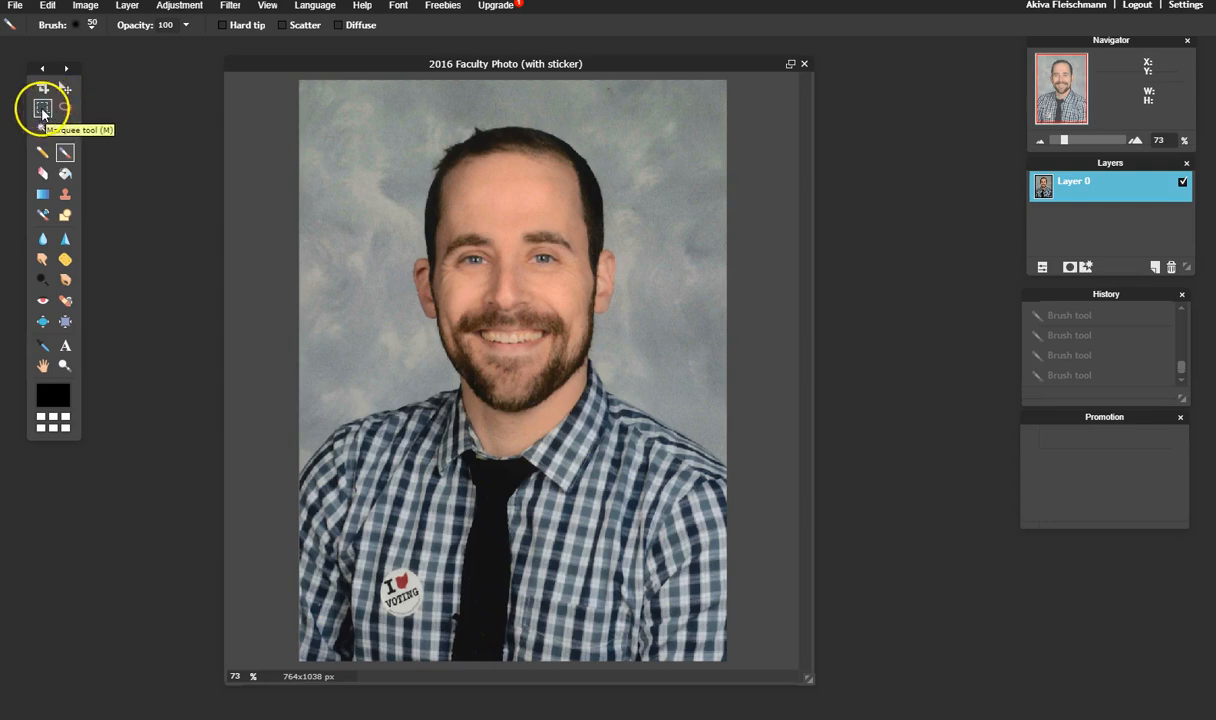
Copy a rectangular selection of about 343 by 412 px over the left part of the face and paste it as a new layer
{"action": "left_click", "coordinate": [42, 108]}
{"action": "left_click_drag", "start_coordinate": [353, 132], "coordinate": [546, 362]}
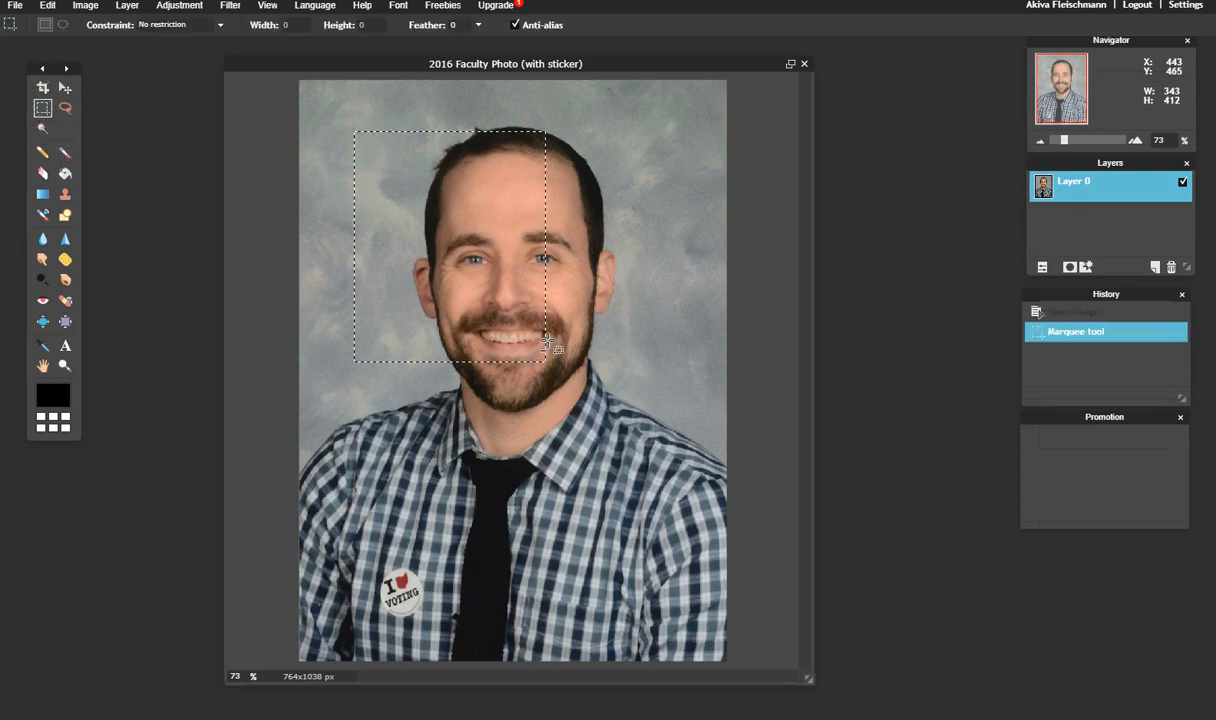
{"action": "key", "text": "ctrl+c"}
{"action": "key", "text": "ctrl+v"}
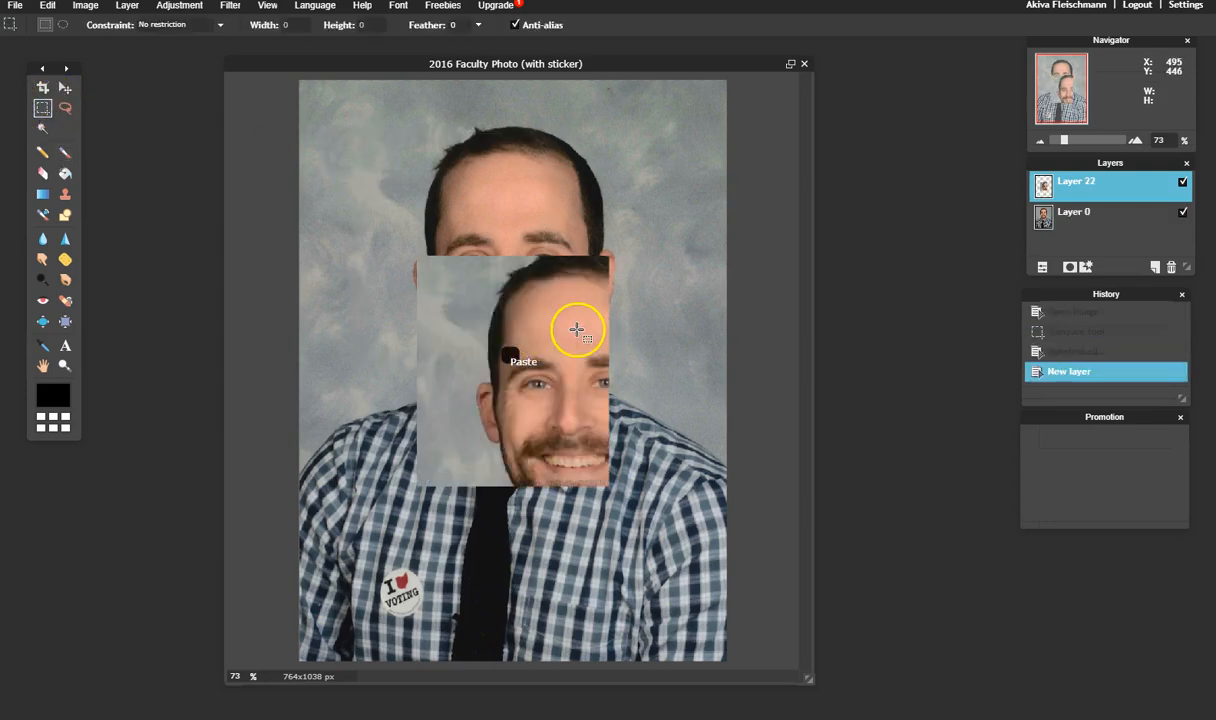
Move the pasted piece up and left over the face, and undo both the move and the paste
{"action": "left_click", "coordinate": [65, 88]}
{"action": "left_click_drag", "start_coordinate": [484, 320], "coordinate": [378, 214]}
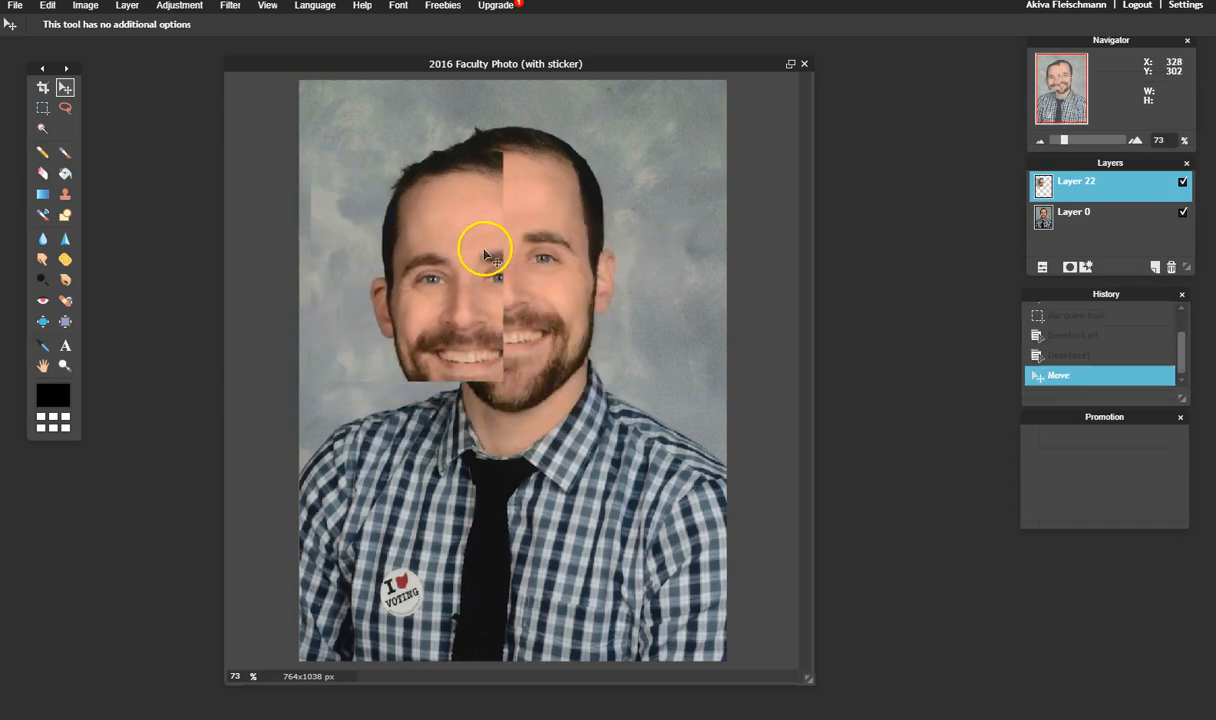
{"action": "key", "text": "ctrl+z"}
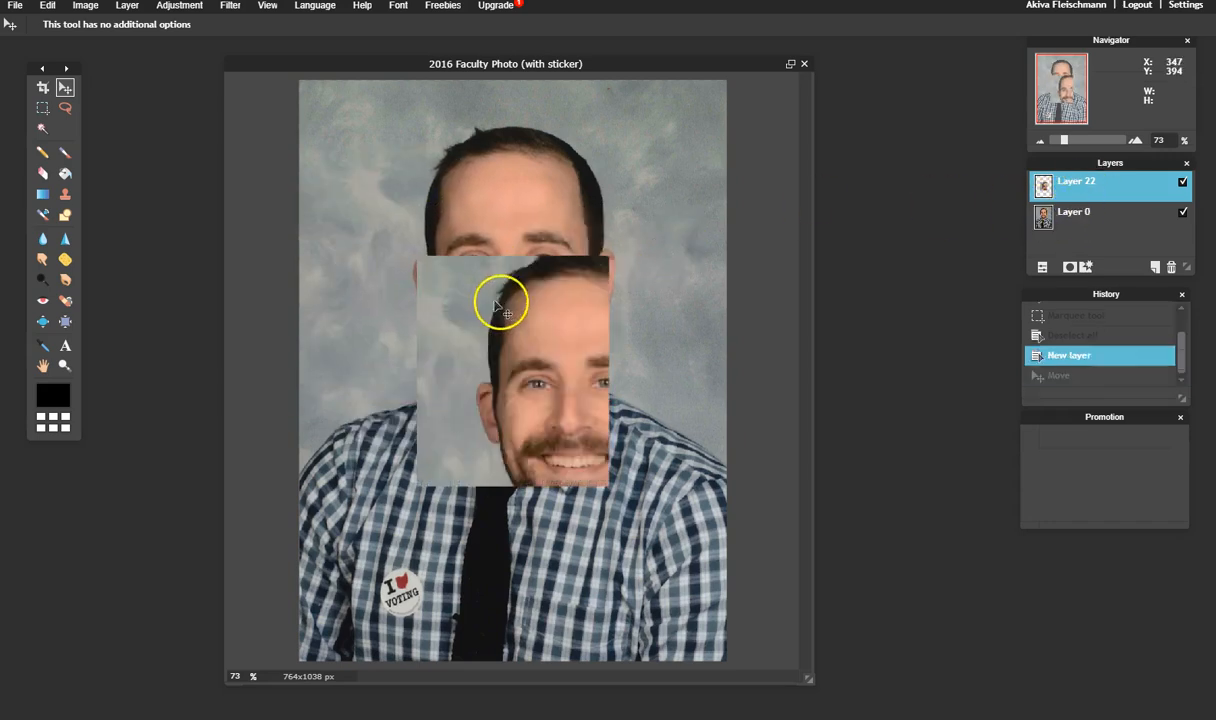
{"action": "key", "text": "ctrl+z"}
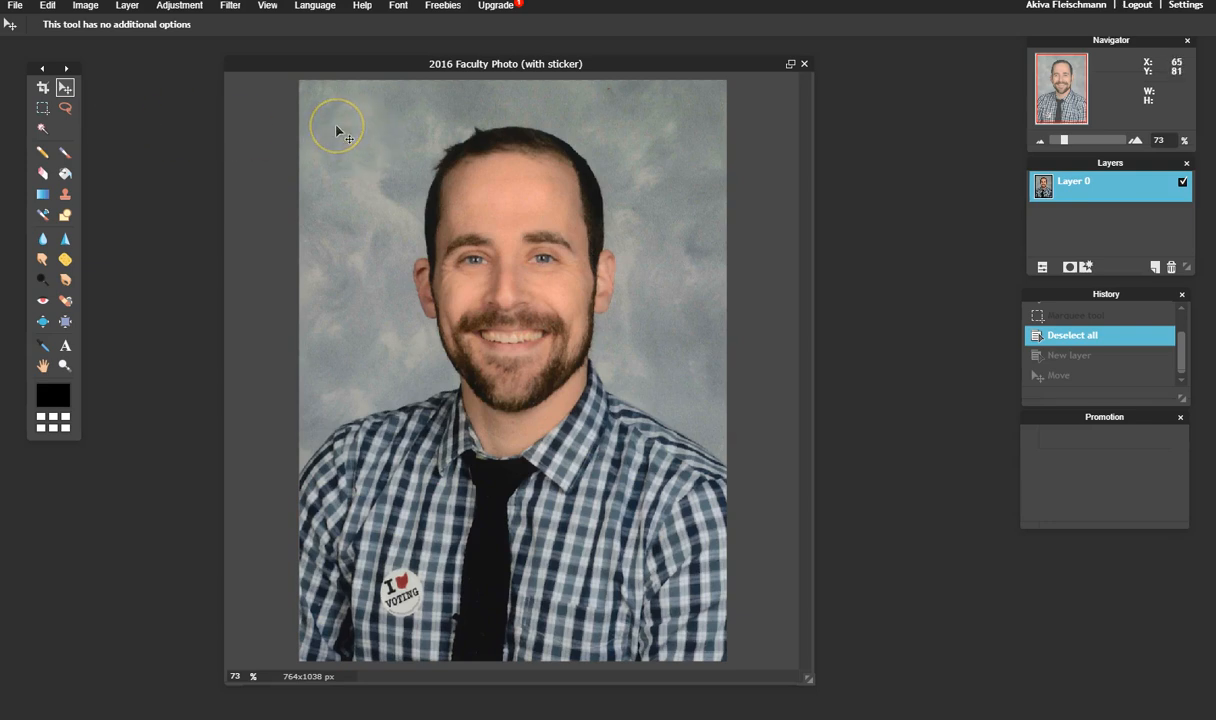
Nudge the photo layer down and slightly right on the canvas in small increments
{"action": "key", "text": "Down"}
{"action": "key", "text": "Down"}
{"action": "key", "text": "Down"}
{"action": "key", "text": "Down"}
{"action": "key", "text": "Down"}
{"action": "key", "text": "Down"}
{"action": "key", "text": "Down"}
{"action": "key", "text": "Down"}
{"action": "key", "text": "Down"}
{"action": "key", "text": "Down"}
{"action": "key", "text": "Down"}
{"action": "key", "text": "Down"}
{"action": "key", "text": "Down"}
{"action": "key", "text": "Down"}
{"action": "key", "text": "Down"}
{"action": "key", "text": "Down"}
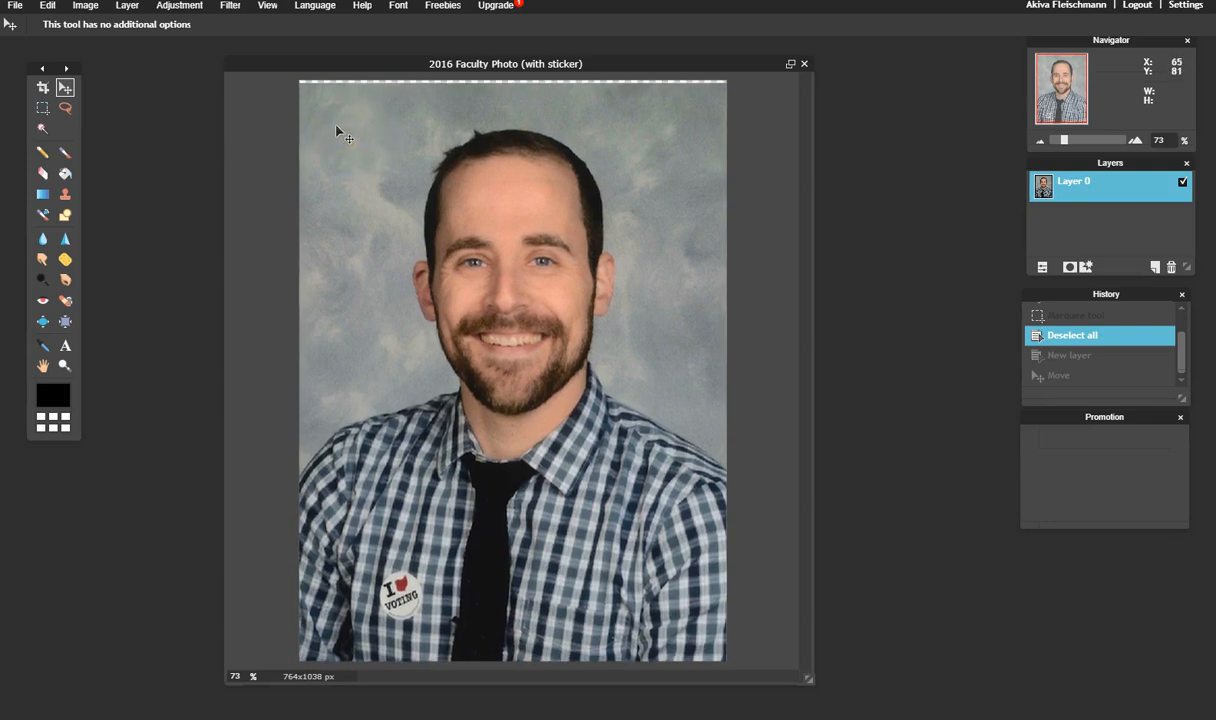
{"action": "key", "text": "Right"}
{"action": "key", "text": "Right"}
{"action": "key", "text": "Right"}
{"action": "key", "text": "Right"}
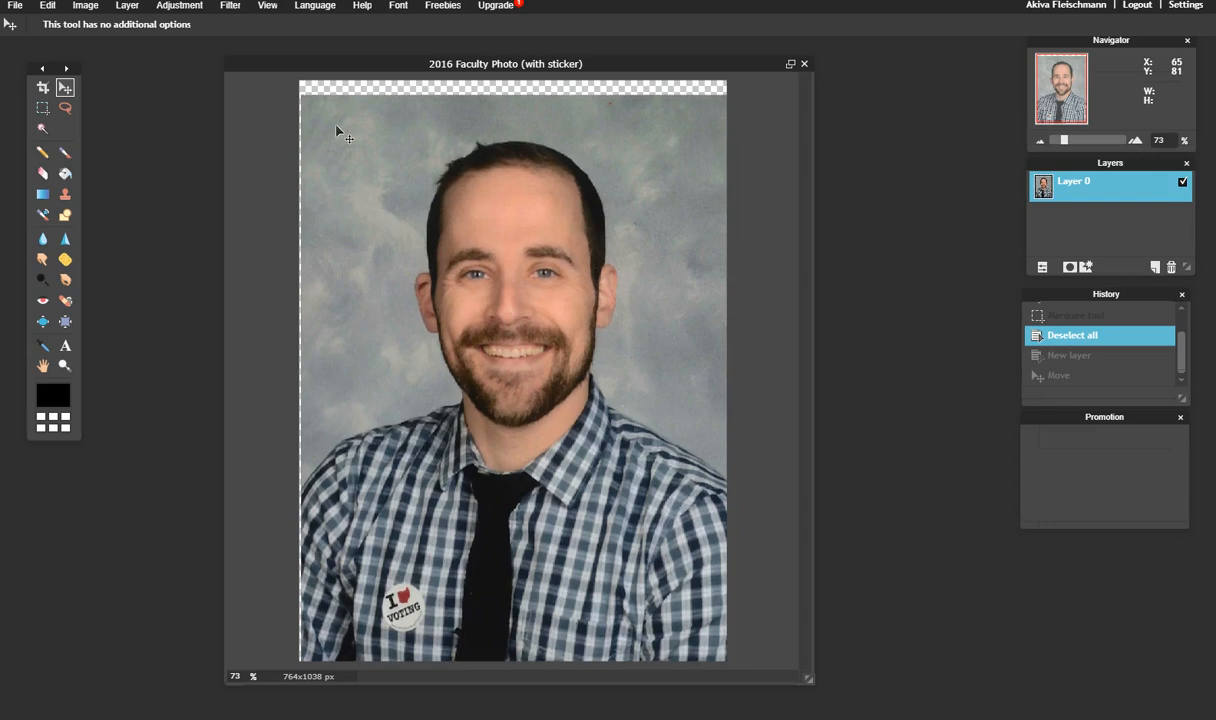
Revert the history to the opened image and move the photo back to fill the canvas exactly
{"action": "key", "text": "ctrl+z"}
{"action": "key", "text": "ctrl+z"}
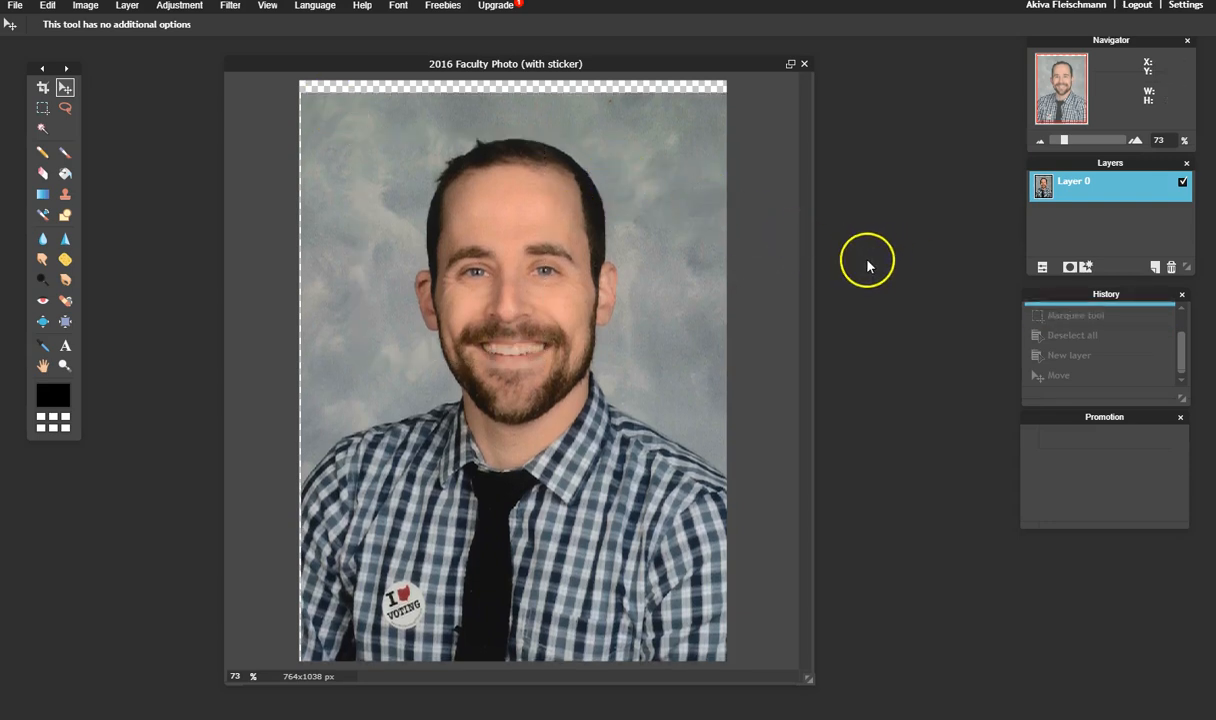
{"action": "scroll", "coordinate": [1142, 332], "scroll_direction": "up", "scroll_amount": 1}
{"action": "left_click", "coordinate": [1057, 318]}
{"action": "mouse_move", "coordinate": [580, 276]}
{"action": "left_mouse_down"}
{"action": "mouse_move", "coordinate": [575, 263]}
{"action": "mouse_move", "coordinate": [591, 257]}
{"action": "left_mouse_up"}
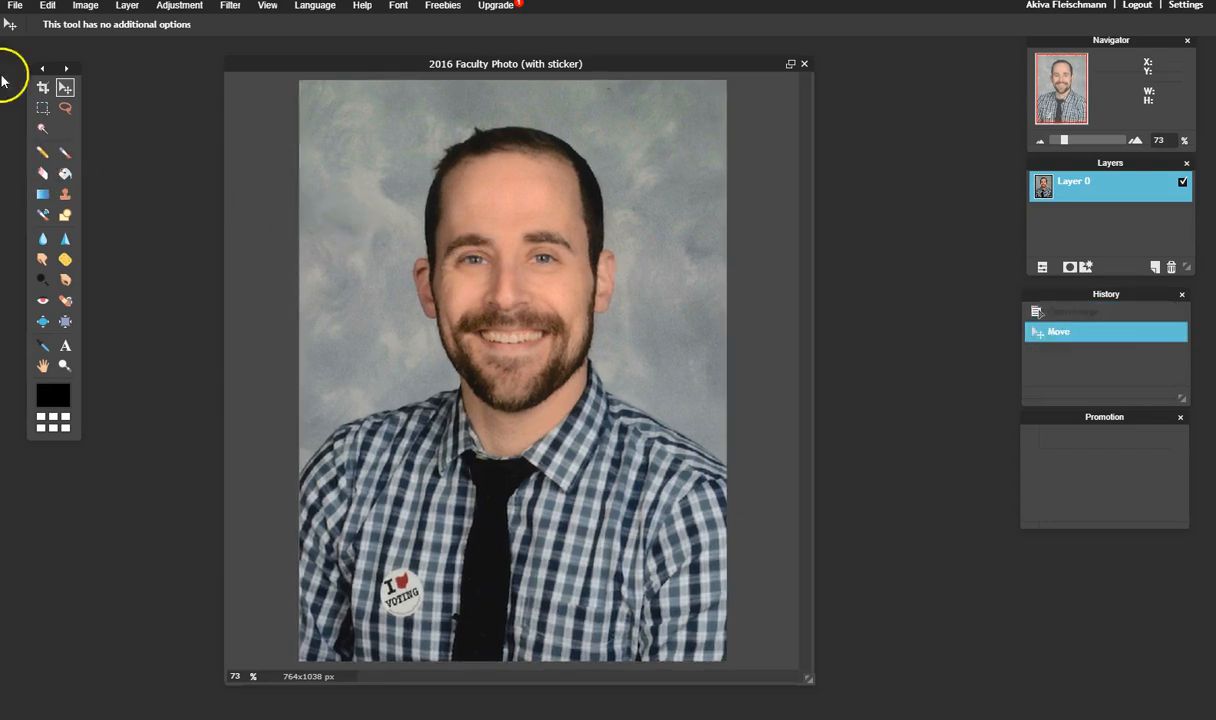
Build a combined rectangular marquee selection: about 453 by 565 px over the face, plus overlapping areas on both shirt sides, the tie and the background
{"action": "left_click", "coordinate": [42, 108]}
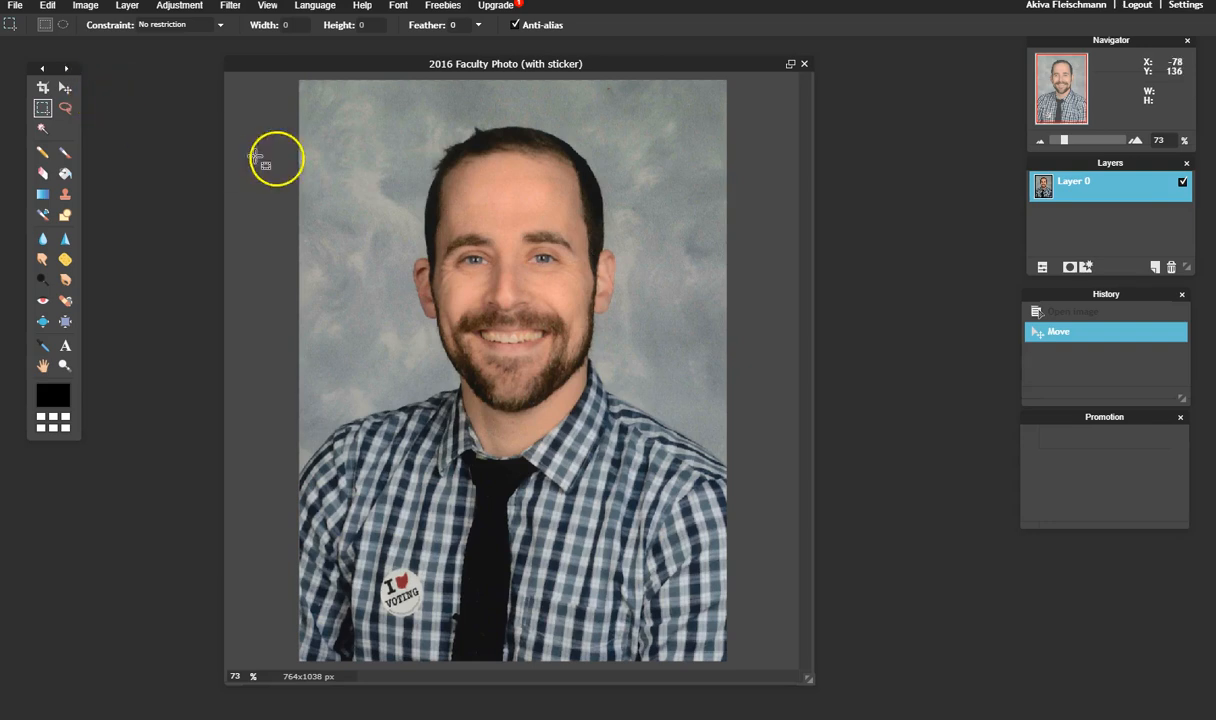
{"action": "left_click_drag", "start_coordinate": [324, 127], "coordinate": [460, 259]}
{"action": "left_click_drag", "start_coordinate": [498, 327], "coordinate": [579, 443]}
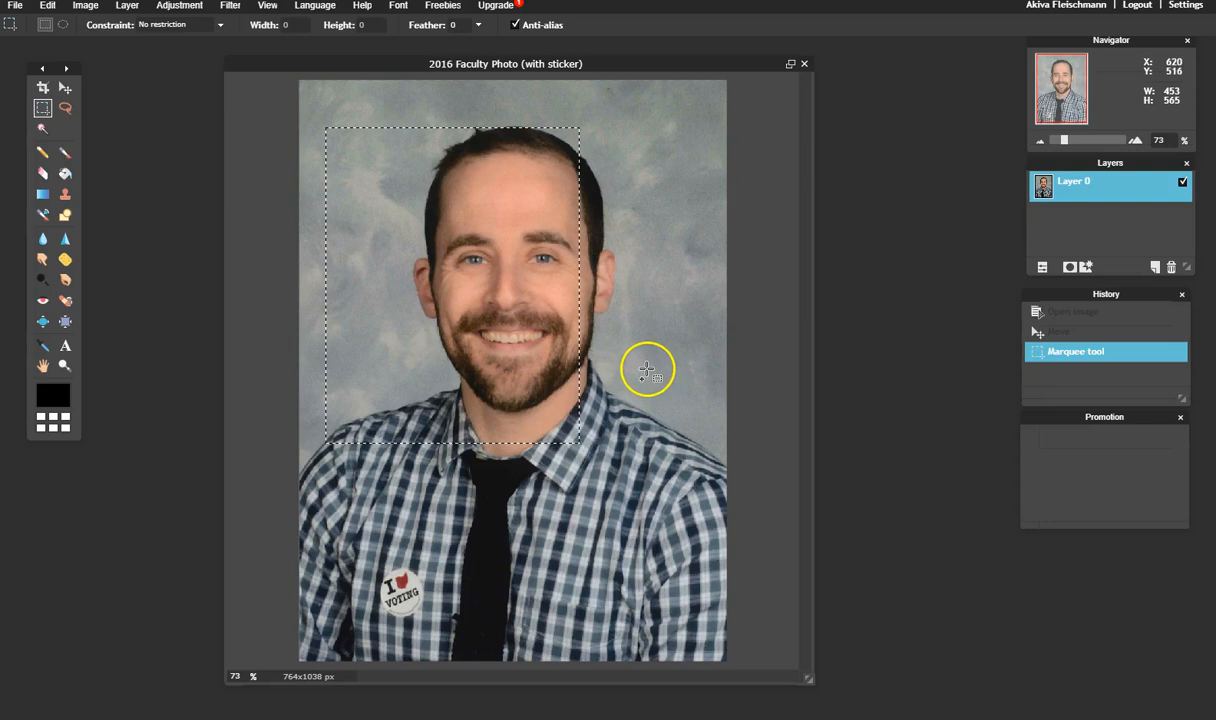
{"action": "left_click_drag", "start_coordinate": [647, 339], "coordinate": [584, 391]}
{"action": "left_click_drag", "start_coordinate": [569, 481], "coordinate": [567, 489]}
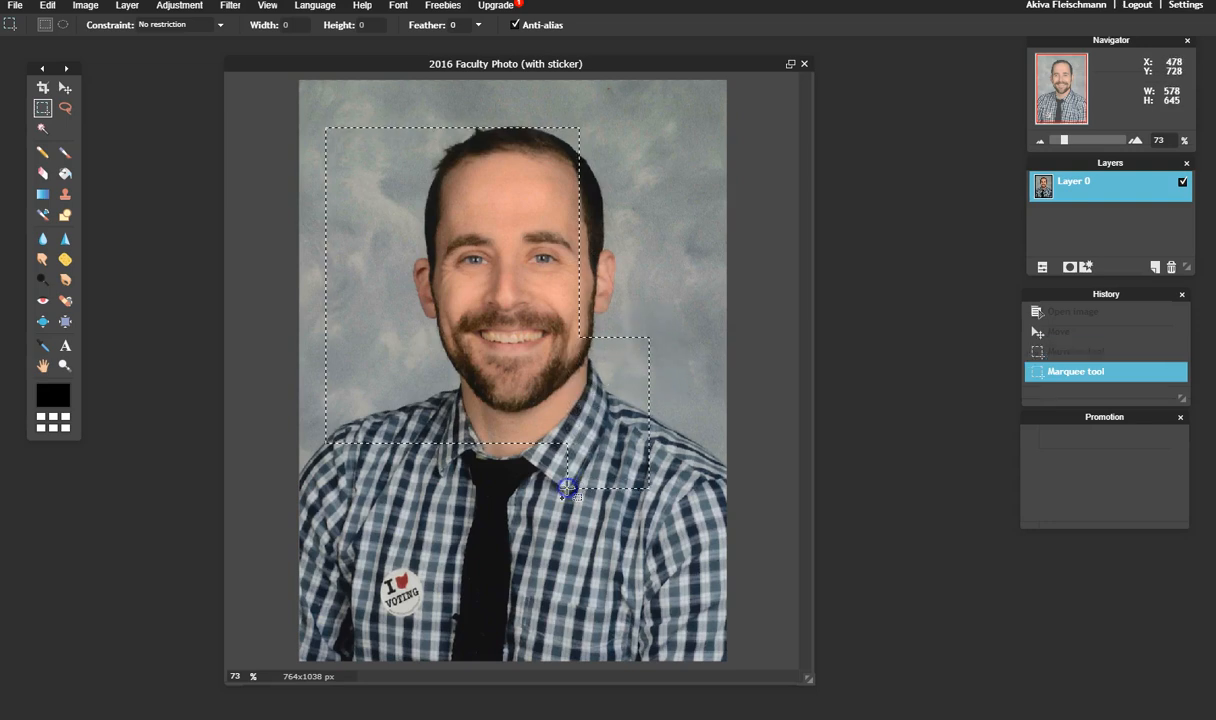
{"action": "left_click_drag", "start_coordinate": [361, 382], "coordinate": [440, 541]}
{"action": "left_click_drag", "start_coordinate": [469, 447], "coordinate": [540, 534]}
{"action": "left_click_drag", "start_coordinate": [708, 376], "coordinate": [586, 382]}
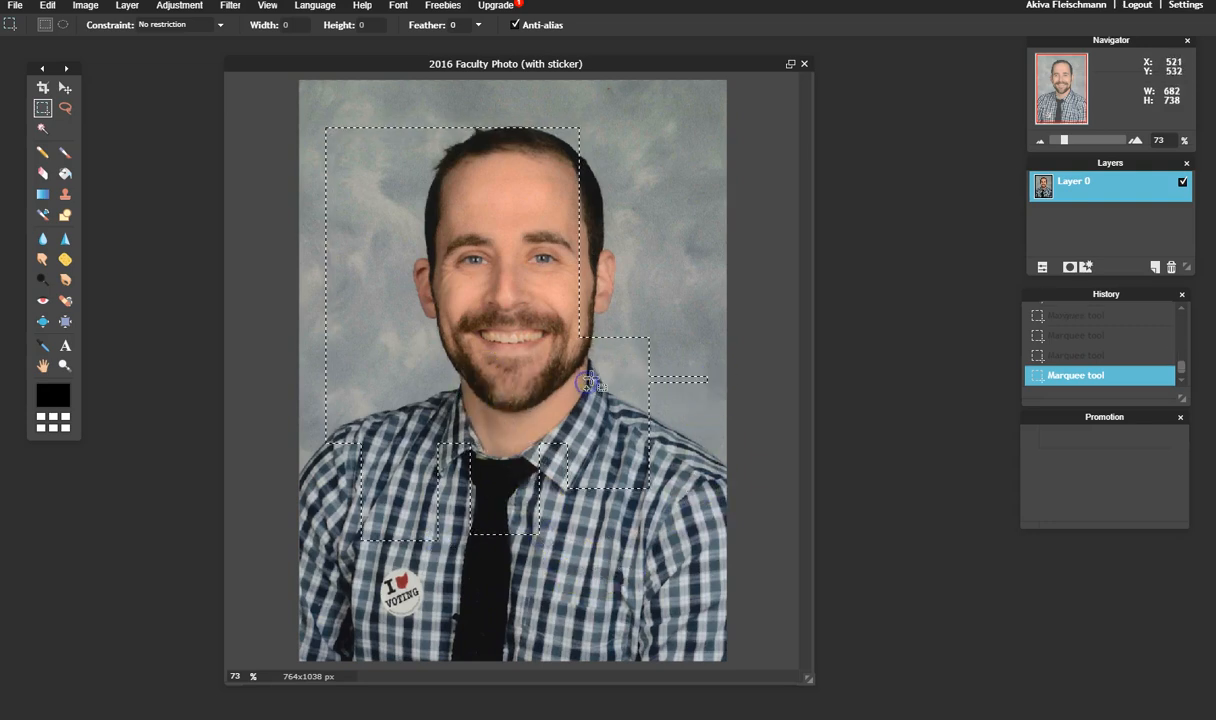
Copy the combined selection into a new layer, move the pasted piece up and right, and undo the move and the paste
{"action": "key", "text": "ctrl+c"}
{"action": "key", "text": "ctrl+v"}
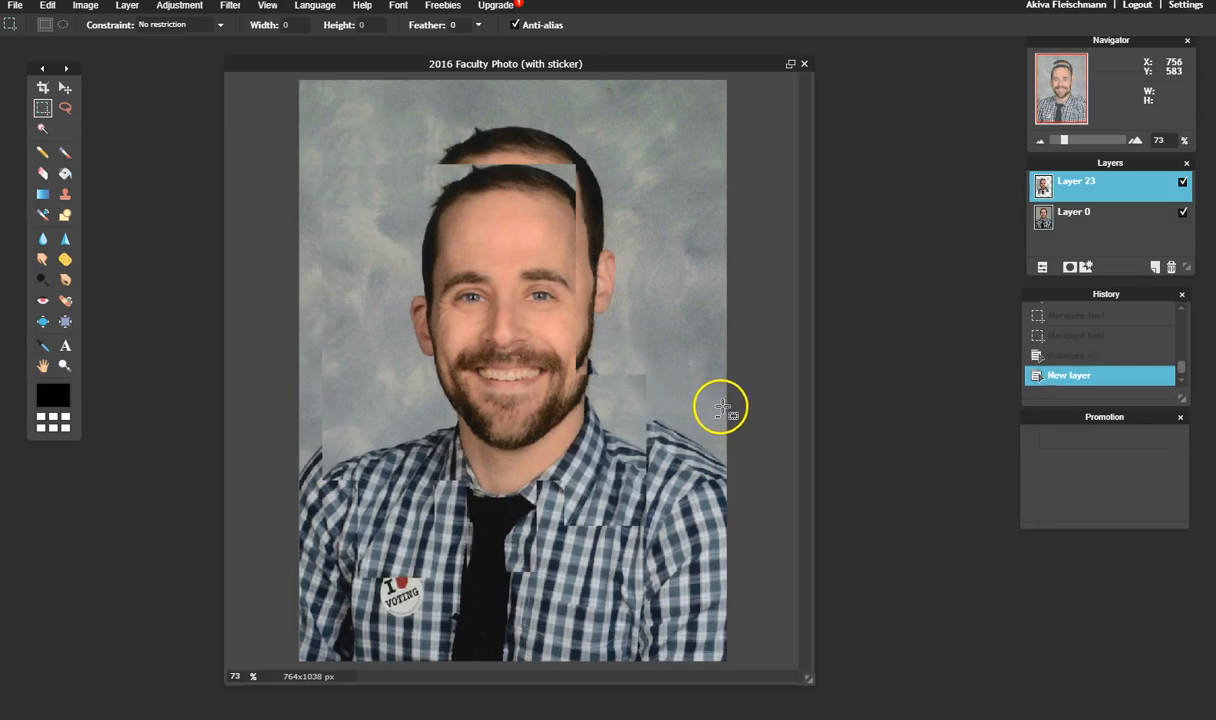
{"action": "key", "text": "v"}
{"action": "left_click_drag", "start_coordinate": [466, 297], "coordinate": [514, 234]}
{"action": "key", "text": "ctrl+z"}
{"action": "key", "text": "ctrl+z"}
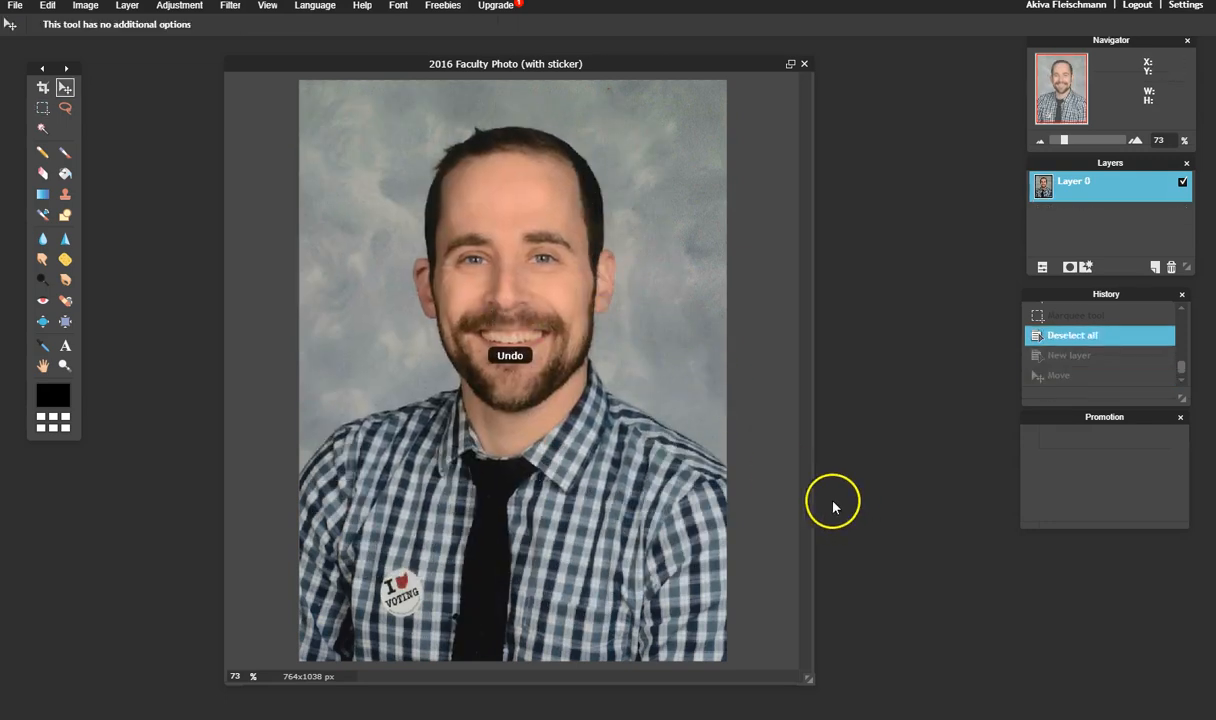
Select a rectangle of about 501 by 822 px around the head and upper torso, and clear the selection
{"action": "left_click", "coordinate": [44, 107]}
{"action": "left_click_drag", "start_coordinate": [373, 125], "coordinate": [655, 585]}
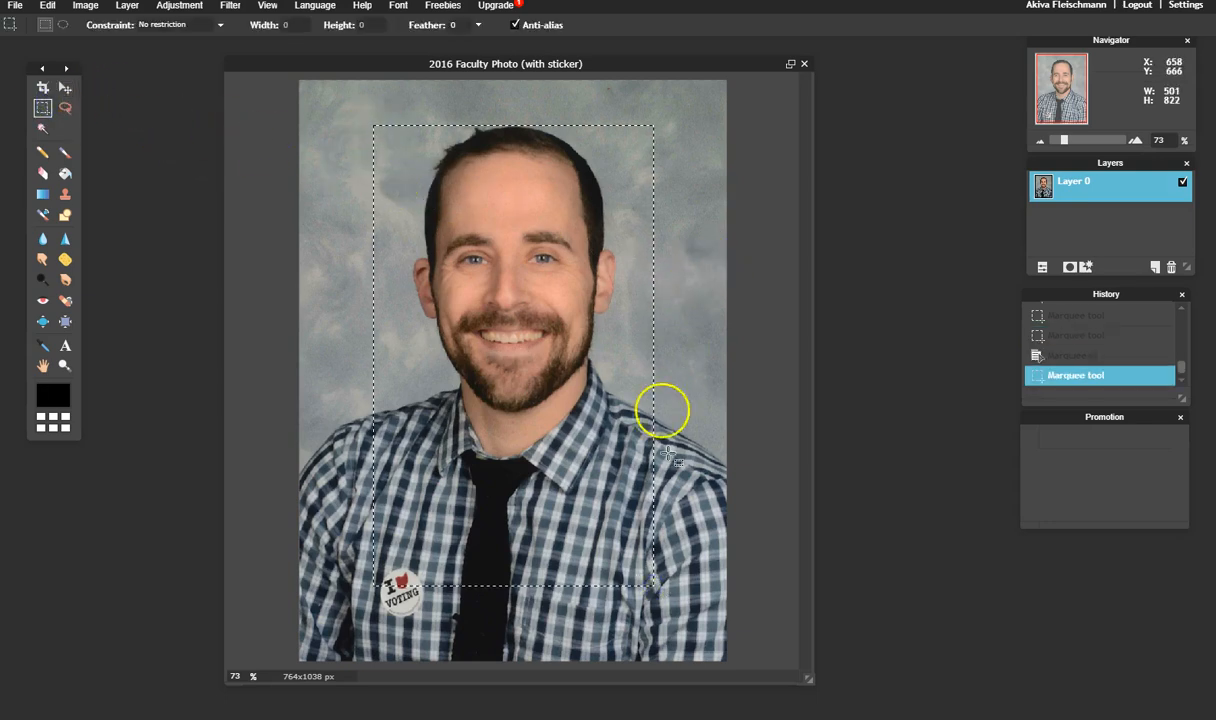
{"action": "left_click", "coordinate": [607, 354]}
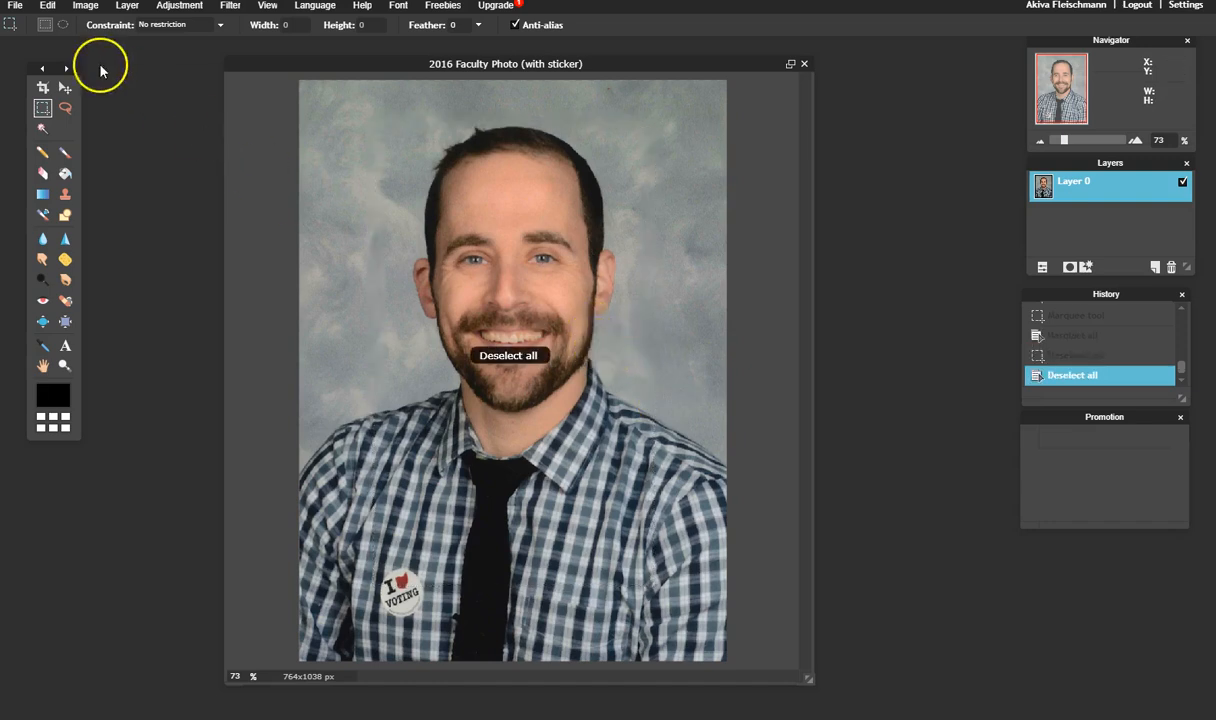
{"action": "left_click", "coordinate": [43, 7]}
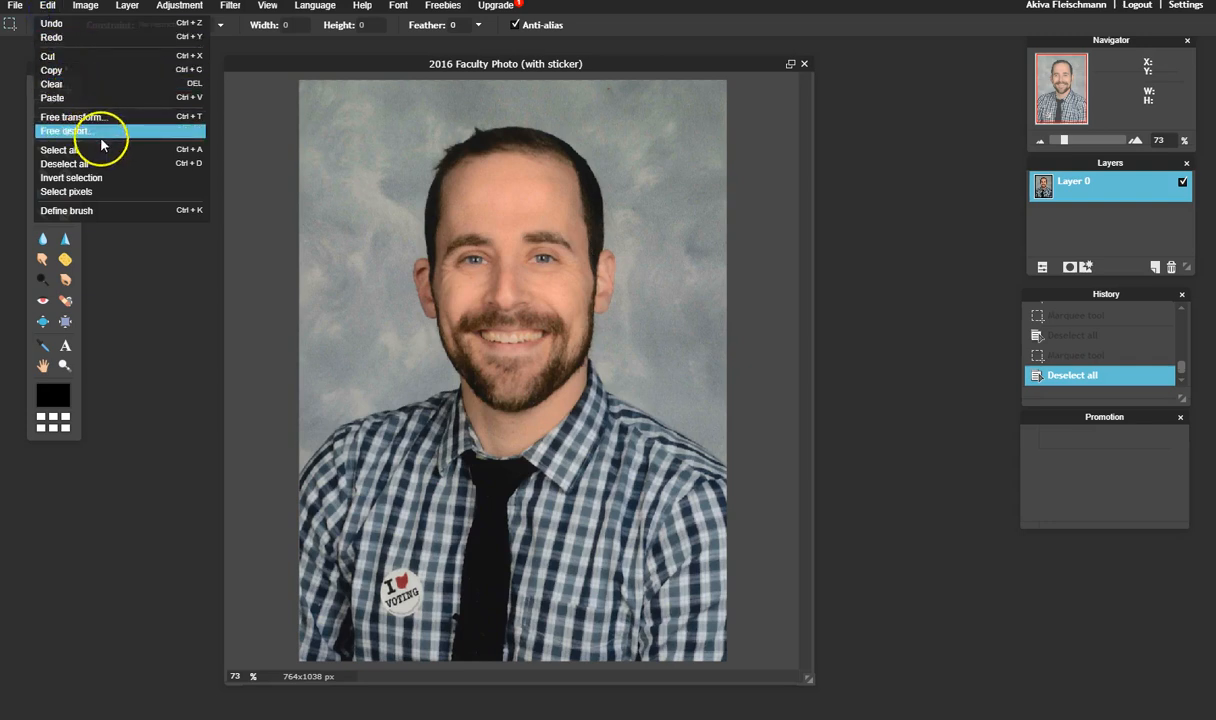
{"action": "left_click", "coordinate": [476, 198]}
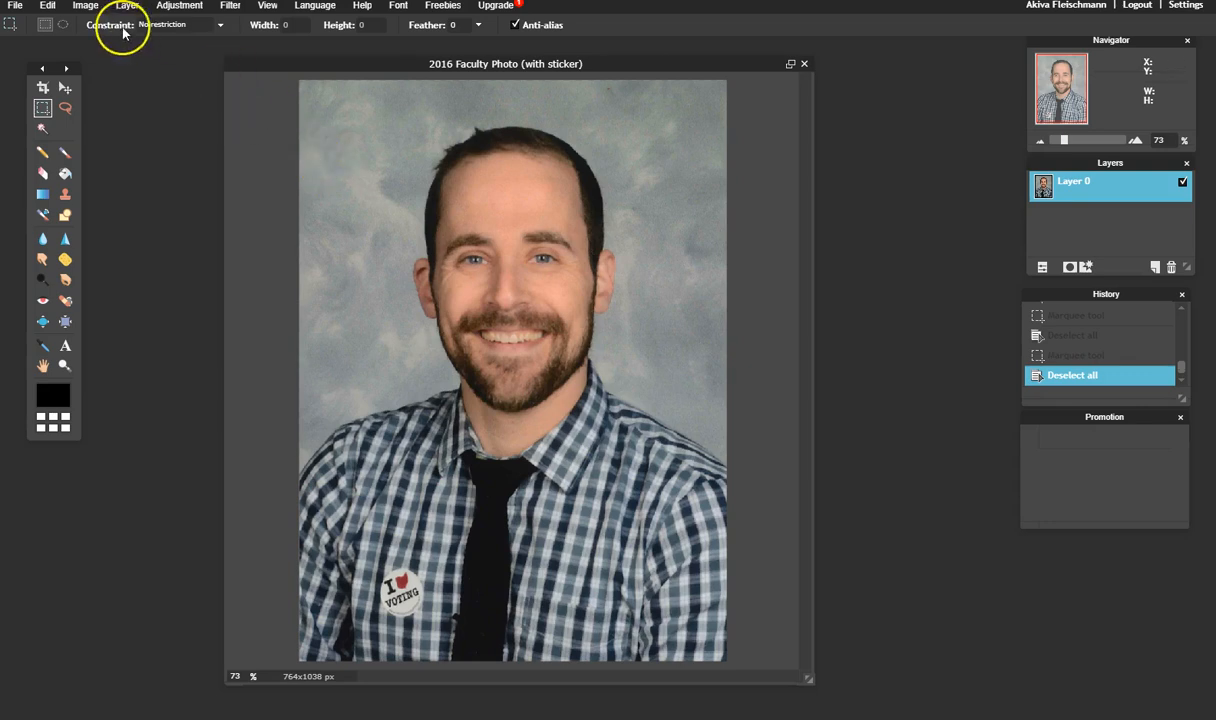
Cut an elliptical marquee selection of about 629 by 565 px around the head and paste it as a new layer
{"action": "left_click", "coordinate": [62, 28]}
{"action": "left_click_drag", "start_coordinate": [338, 112], "coordinate": [692, 428]}
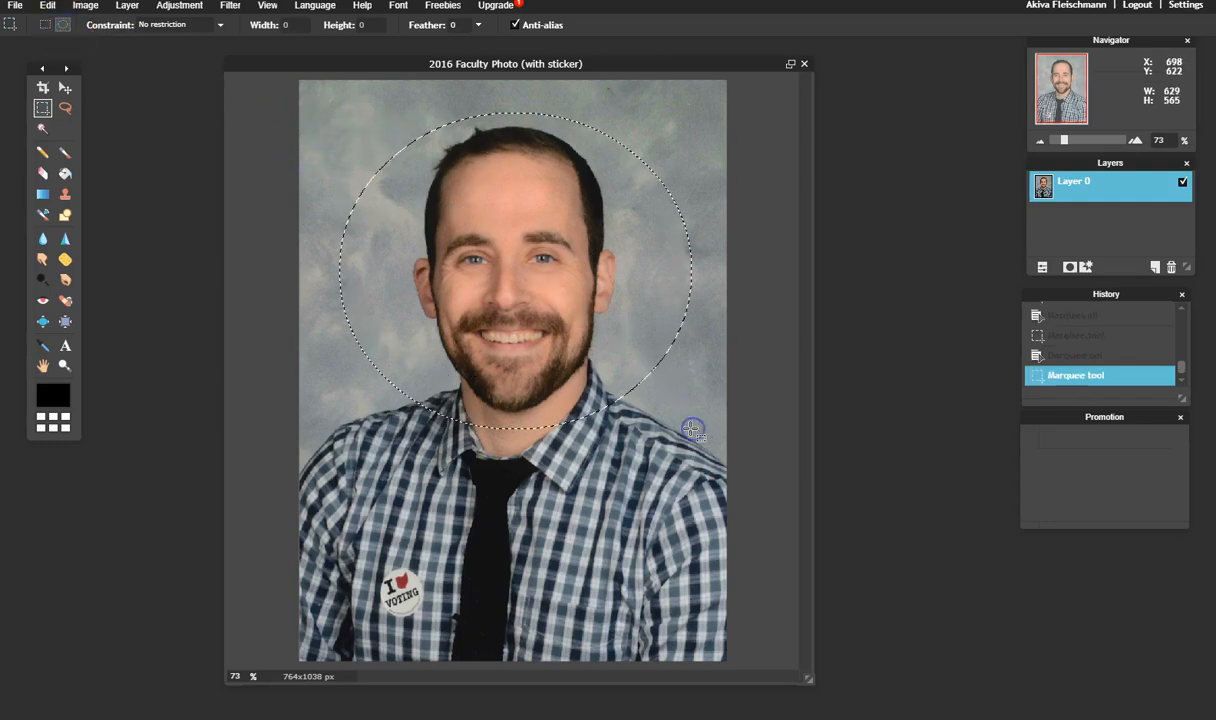
{"action": "key", "text": "ctrl+x"}
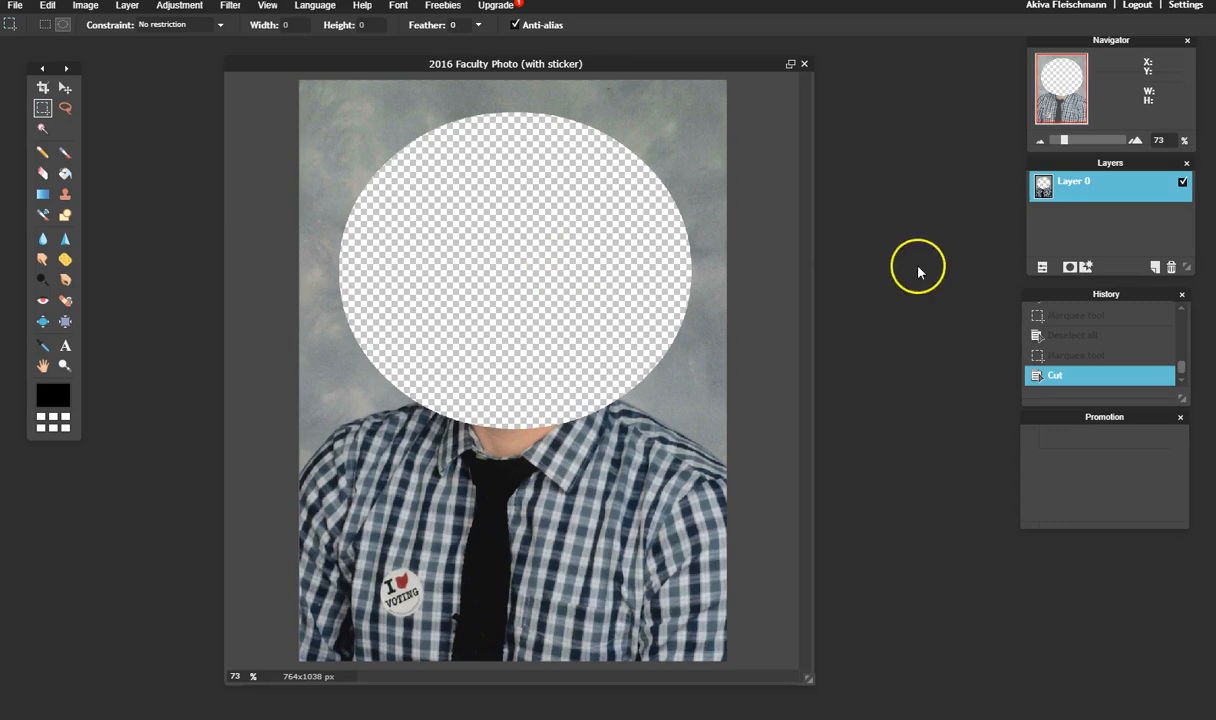
{"action": "key", "text": "ctrl+v"}
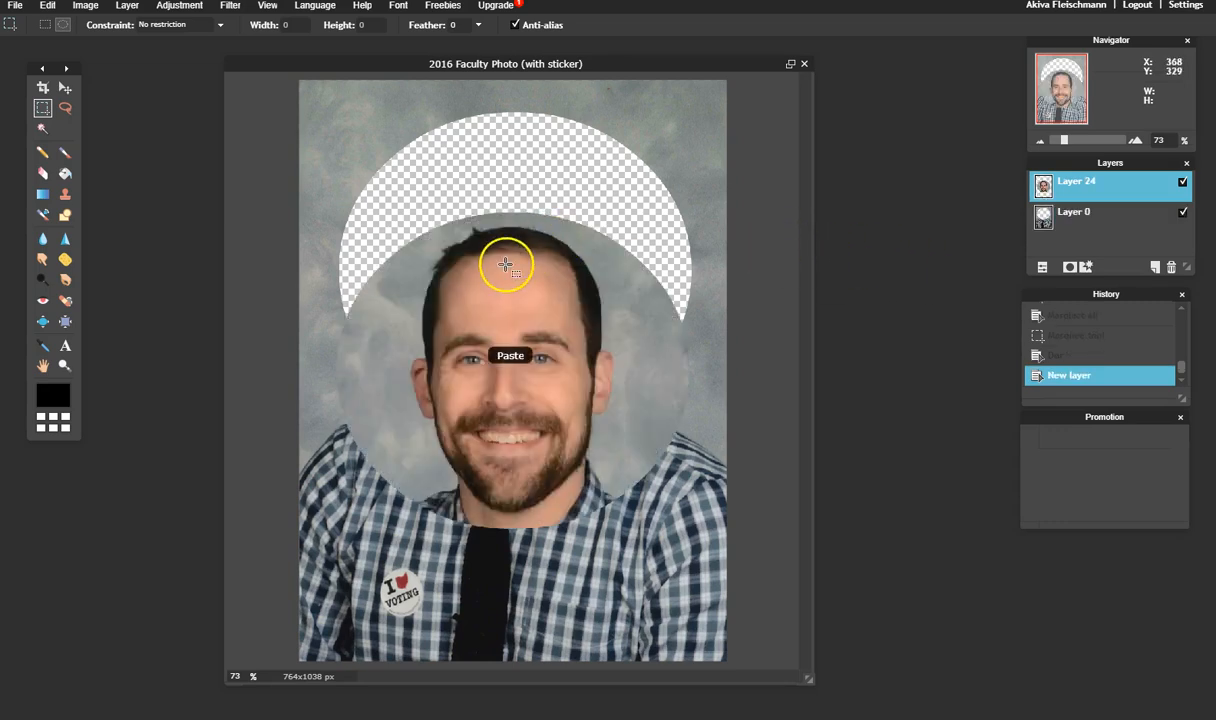
Move the pasted head piece up toward the hole, undo the moves, paste and cut, and clear the elliptical selection
{"action": "key", "text": "v"}
{"action": "left_click_drag", "start_coordinate": [472, 264], "coordinate": [466, 200]}
{"action": "left_click_drag", "start_coordinate": [510, 258], "coordinate": [535, 244]}
{"action": "key", "text": "ctrl+z"}
{"action": "key", "text": "ctrl+z"}
{"action": "key", "text": "ctrl+z"}
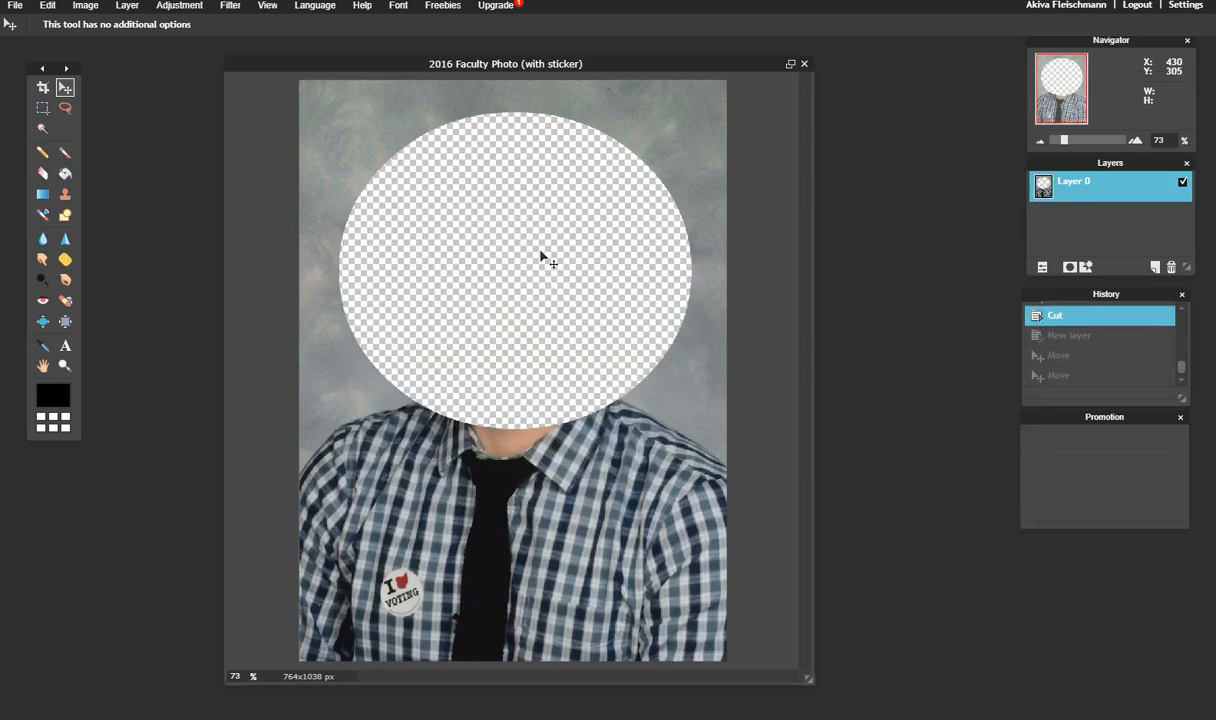
{"action": "key", "text": "ctrl+z"}
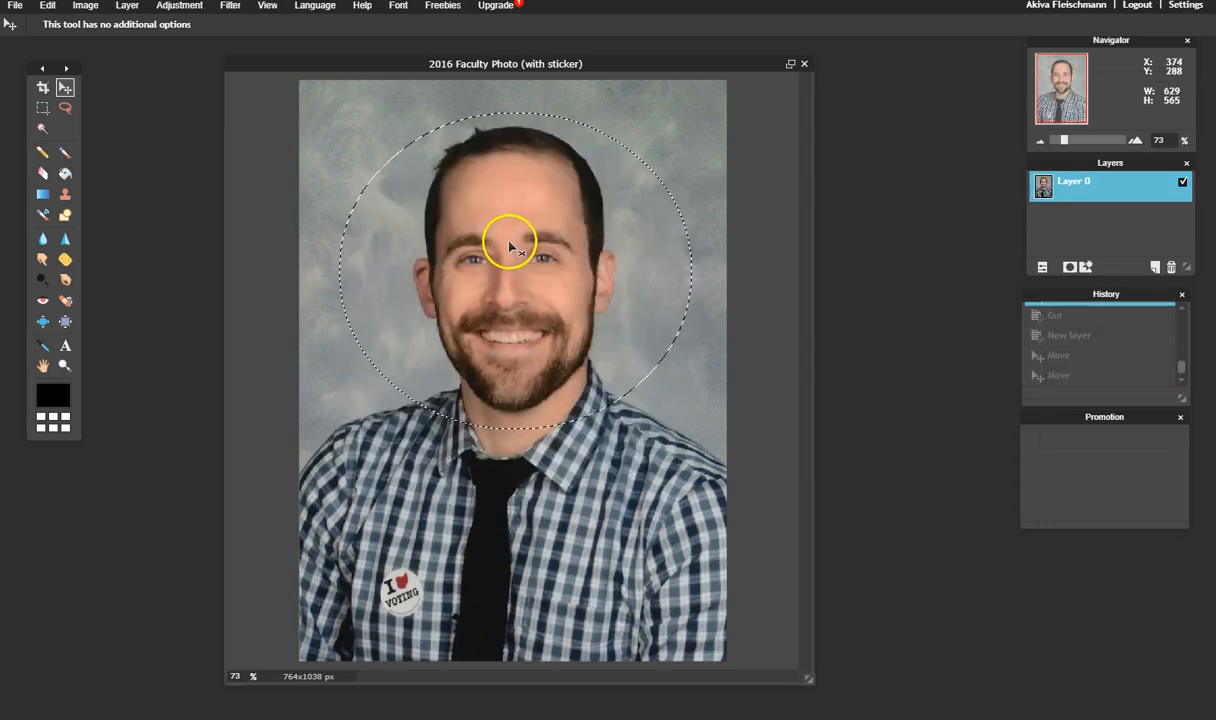
{"action": "key", "text": "ctrl+d"}
View the constraint options available for the Marquee tool
{"action": "left_click", "coordinate": [44, 109]}
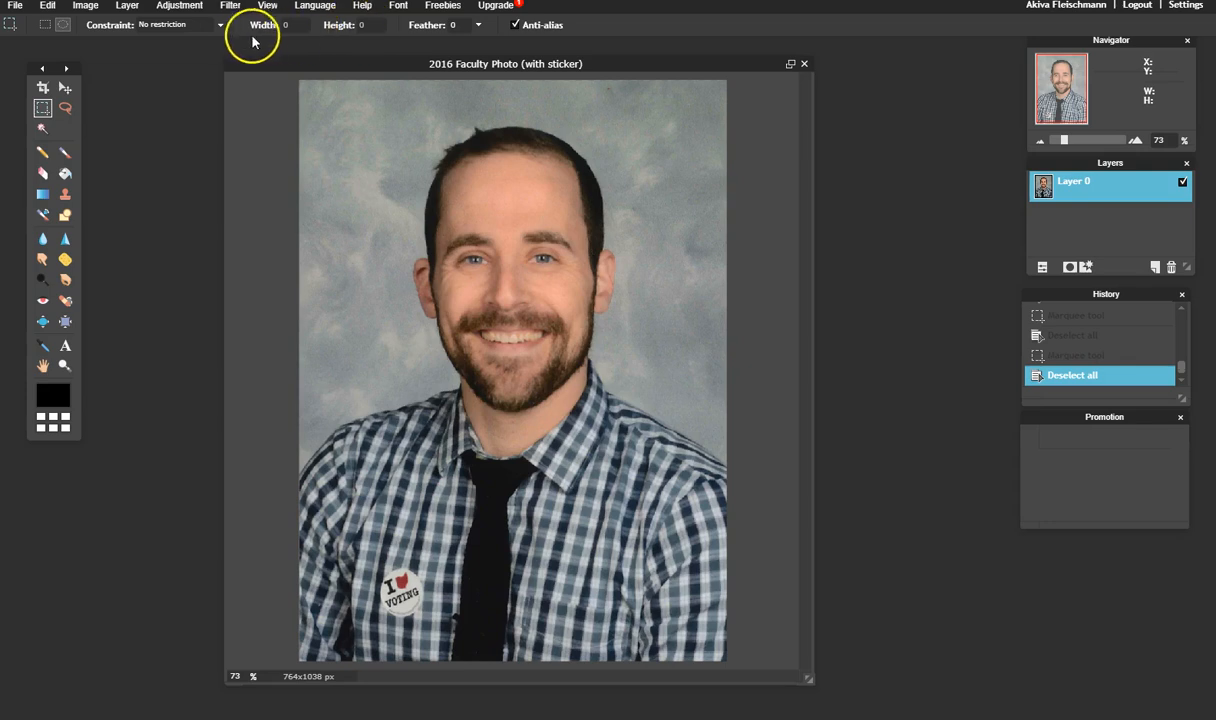
{"action": "left_click", "coordinate": [220, 28]}
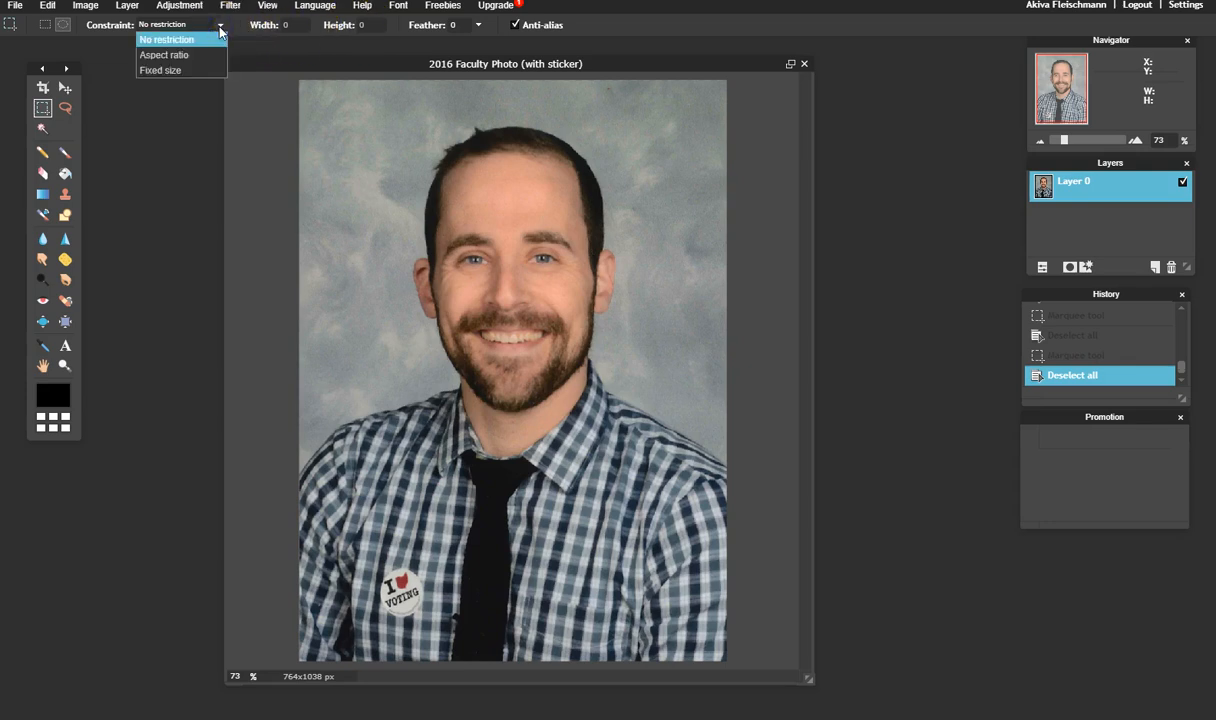
{"action": "left_click", "coordinate": [220, 31]}
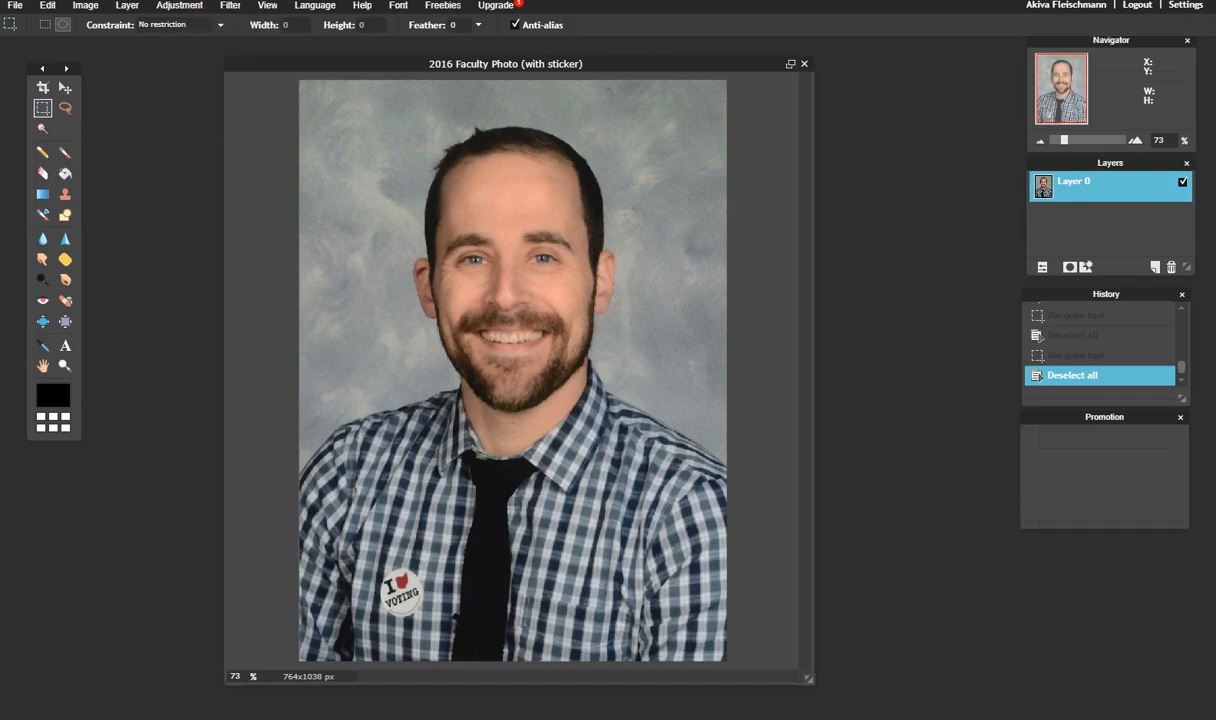
Scribble with the Sketchy pencil on the forehead and along the beard, and undo the strokes
{"action": "left_click", "coordinate": [47, 153]}
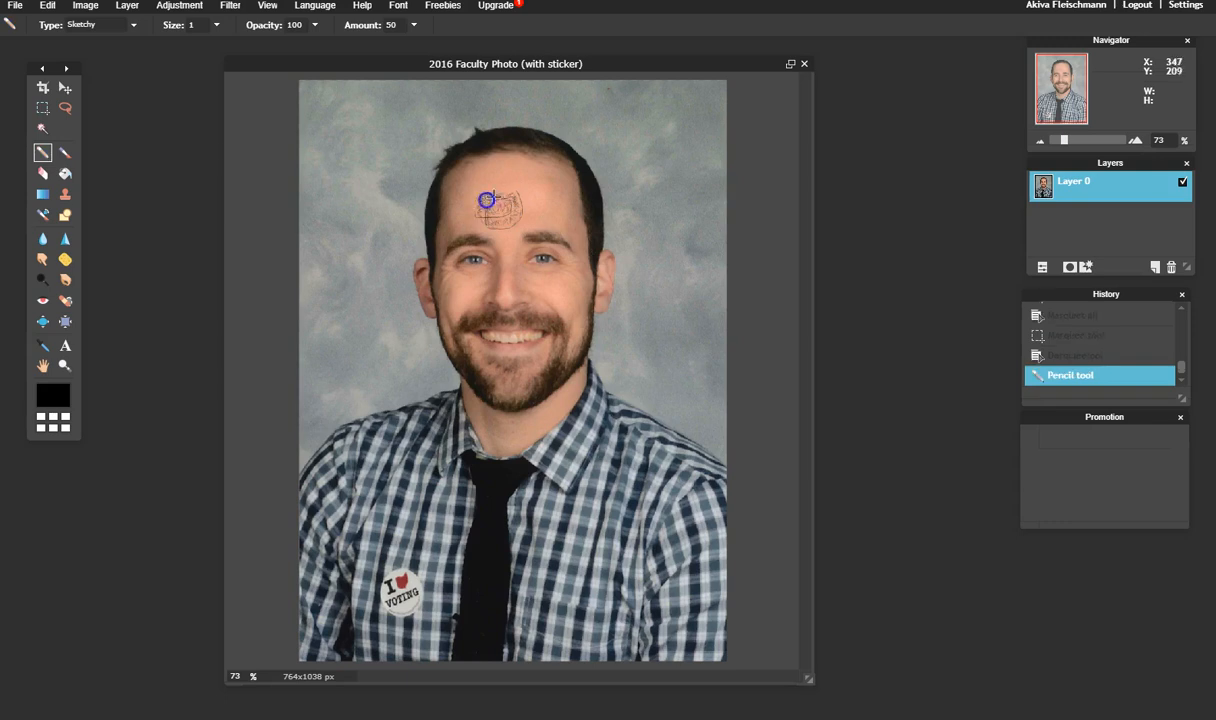
{"action": "key", "text": "alt"}
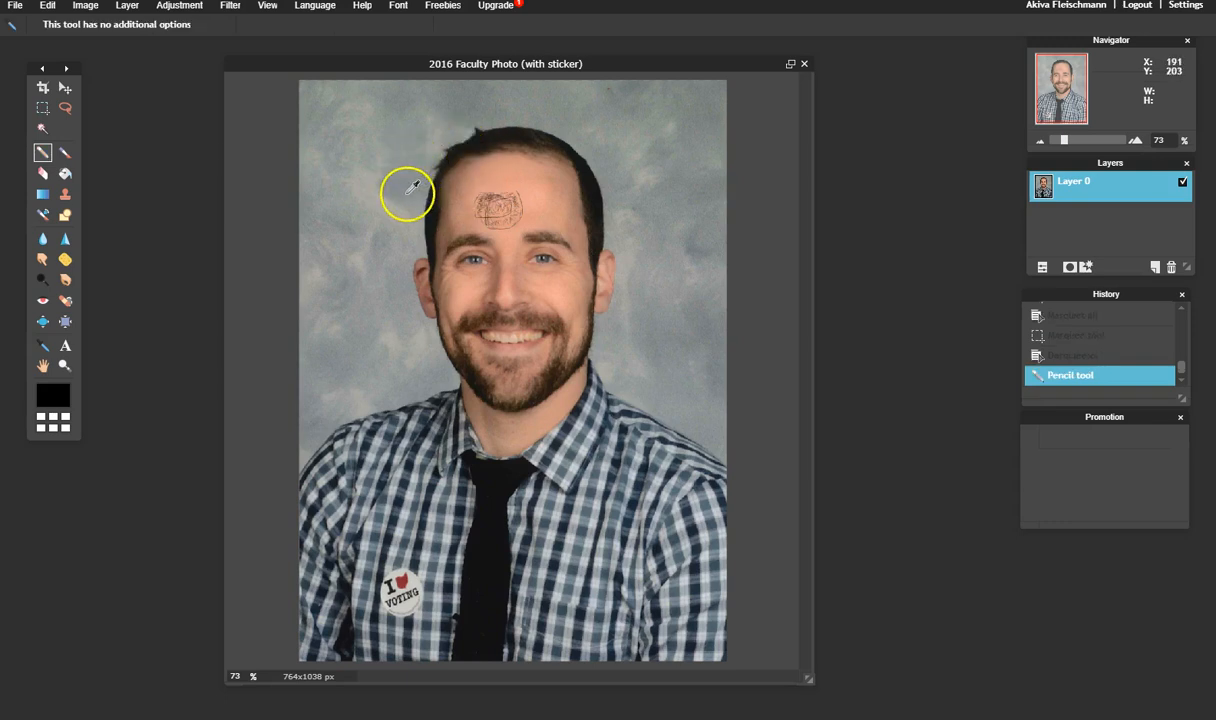
{"action": "key", "text": "ctrl+z"}
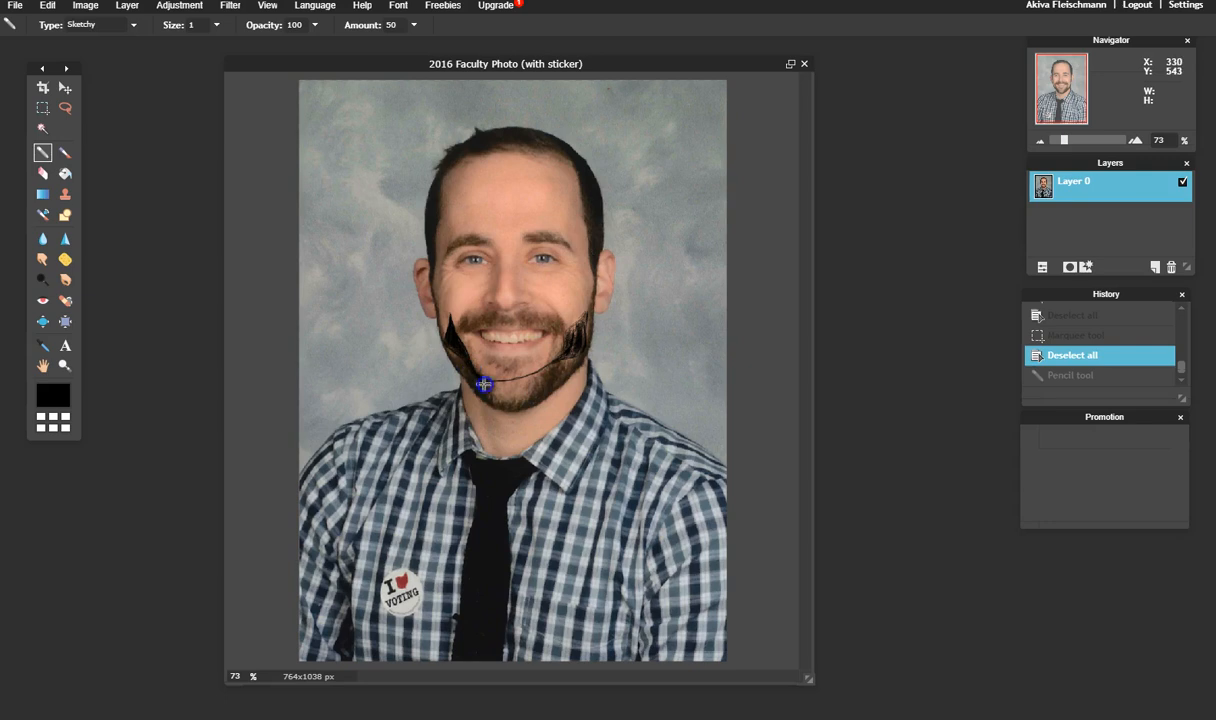
{"action": "key", "text": "ctrl+z"}
Set the pencil type to Plain, draw several short strokes on the forehead, and undo them
{"action": "left_click", "coordinate": [77, 28]}
{"action": "left_click", "coordinate": [84, 38]}
{"action": "left_click_drag", "start_coordinate": [551, 184], "coordinate": [496, 211]}
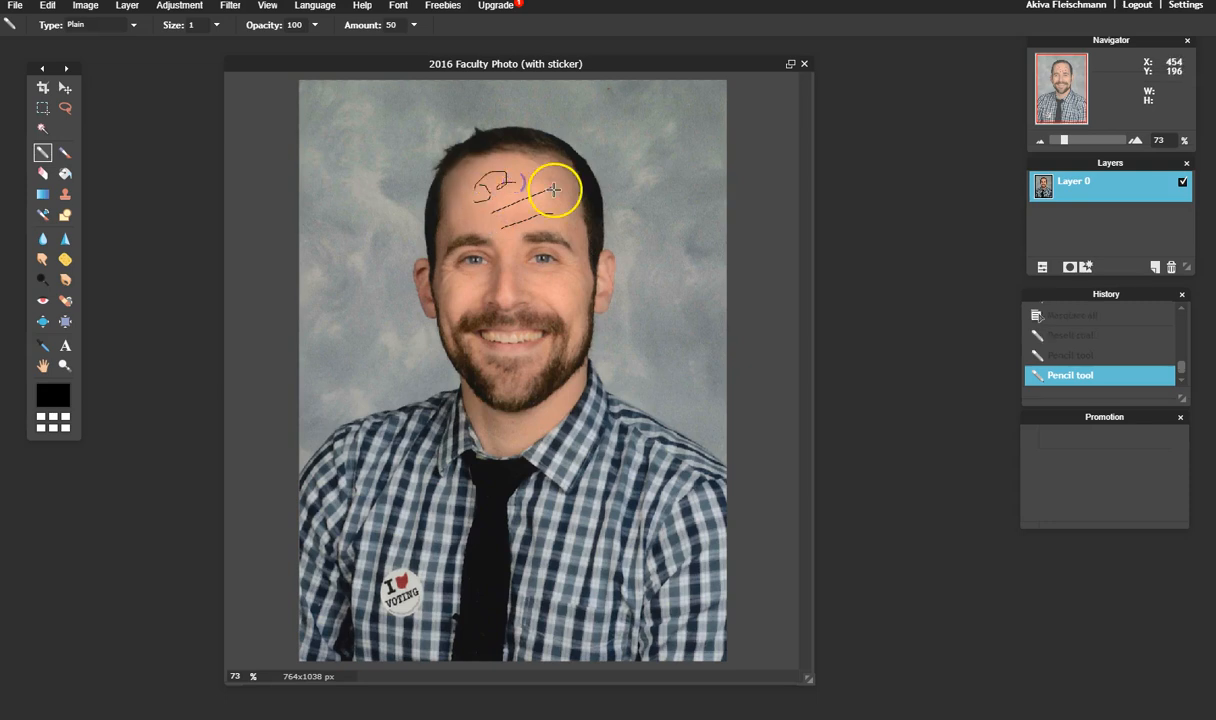
{"action": "key", "text": "ctrl+z"}
{"action": "key", "text": "ctrl+z"}
{"action": "key", "text": "ctrl+z"}
Set the pencil type to Trail, draw looping lines over the forehead, eyes and nose, and undo them
{"action": "left_click", "coordinate": [84, 28]}
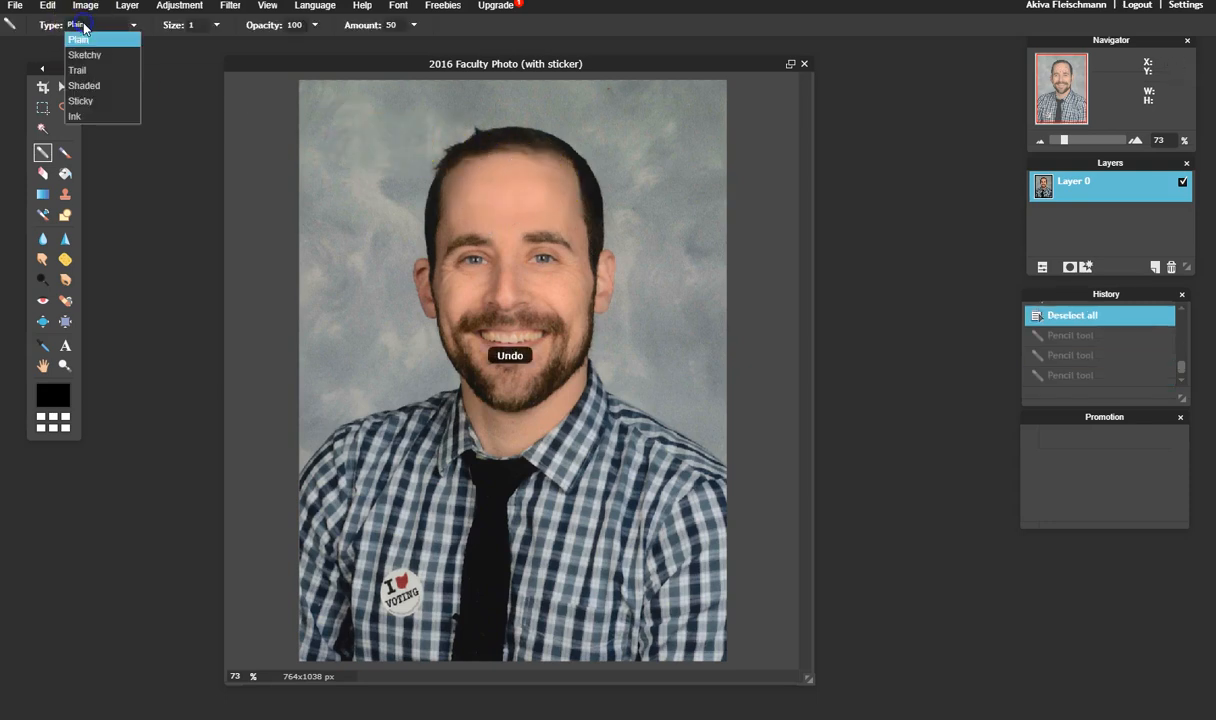
{"action": "left_click", "coordinate": [77, 70]}
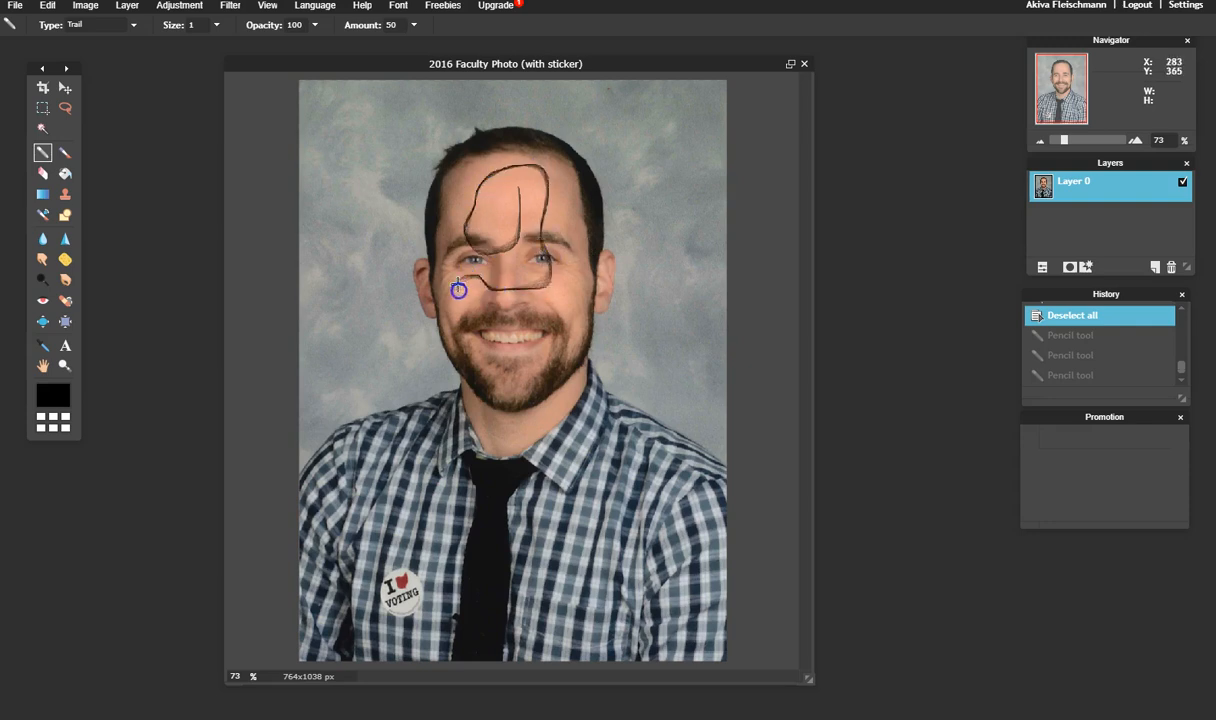
{"action": "left_click_drag", "start_coordinate": [461, 247], "coordinate": [516, 263]}
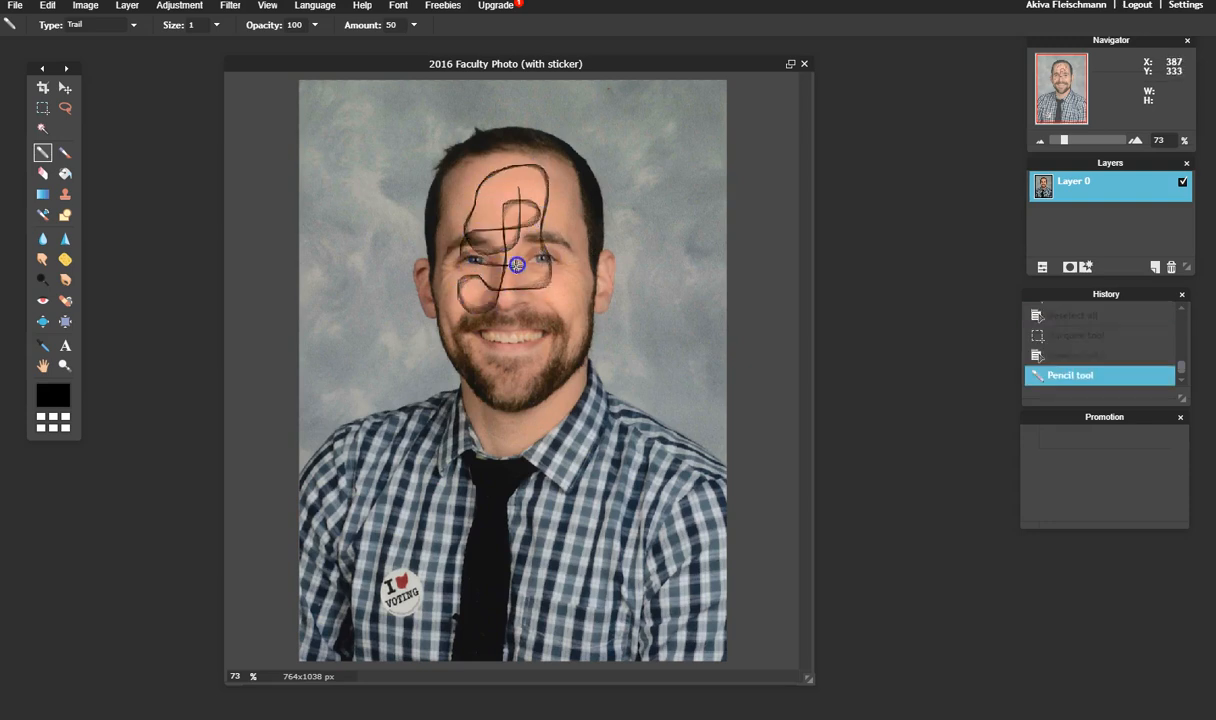
{"action": "key", "text": "ctrl+z"}
Set the pencil type to Shaded, scribble on the forehead, and undo the stroke
{"action": "left_click", "coordinate": [77, 28]}
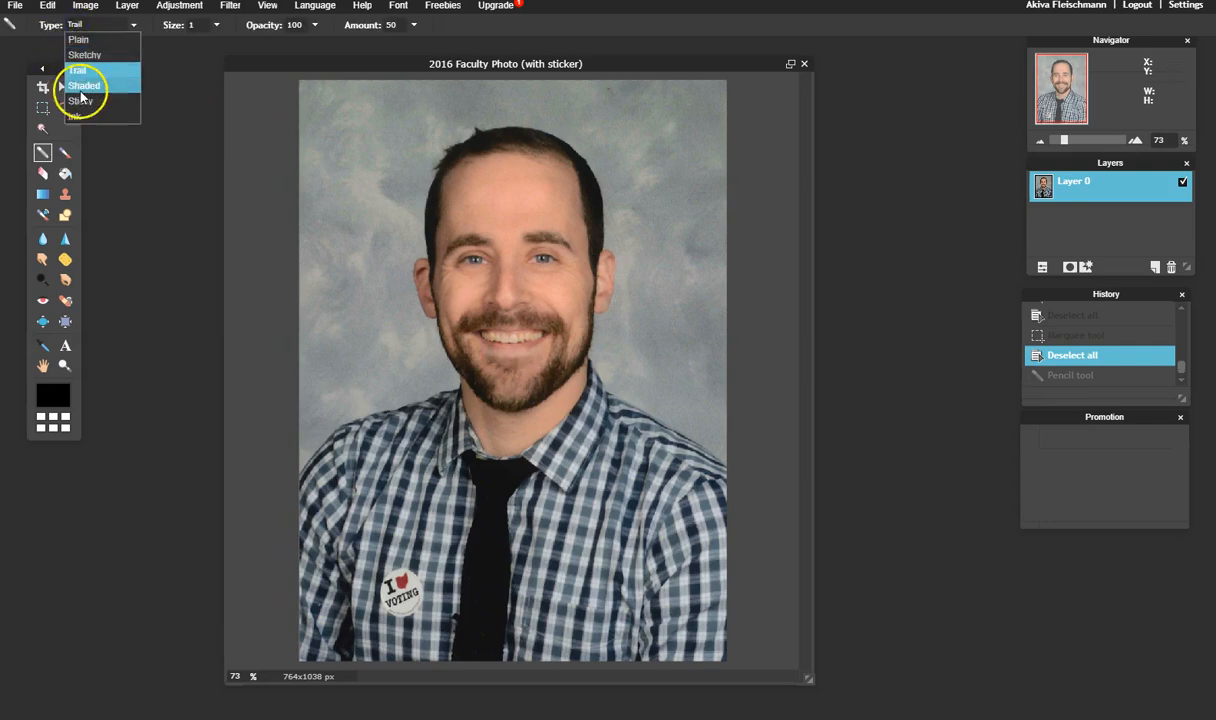
{"action": "left_click", "coordinate": [82, 85]}
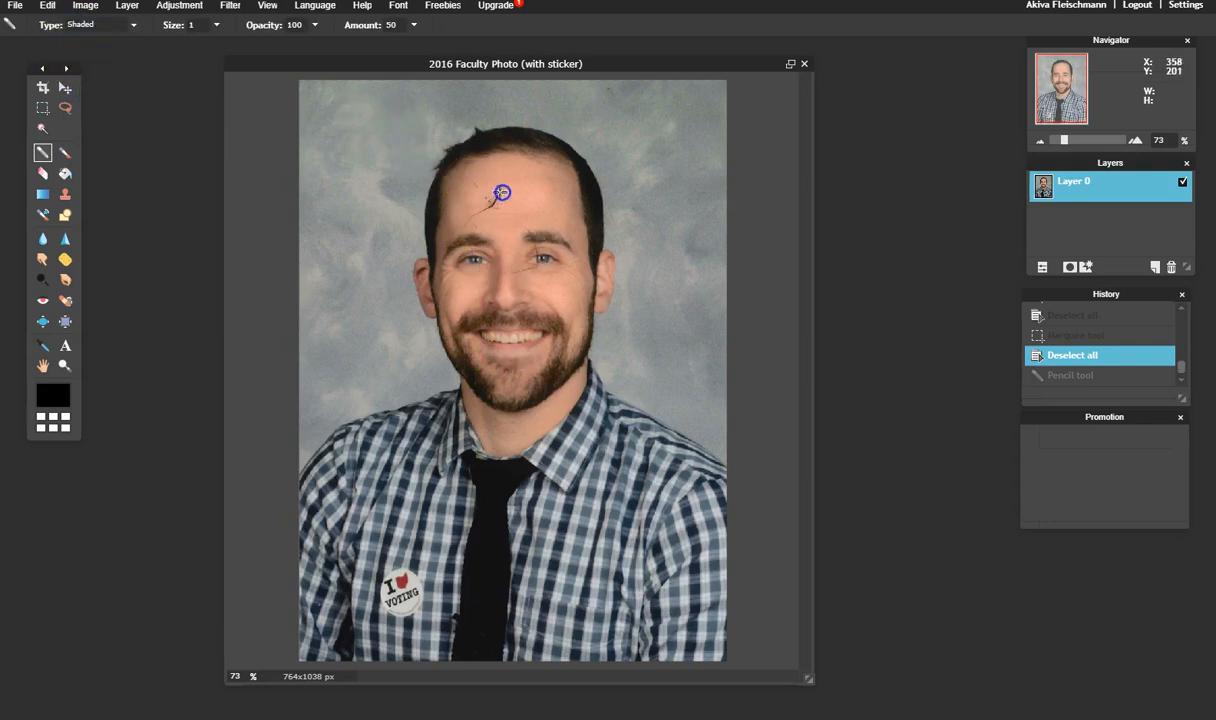
{"action": "left_click_drag", "start_coordinate": [543, 208], "coordinate": [544, 209]}
{"action": "key", "text": "ctrl+z"}
Set the pencil type to Sticky, draw curved lines around the eyes and nose, and undo them
{"action": "left_click", "coordinate": [82, 8]}
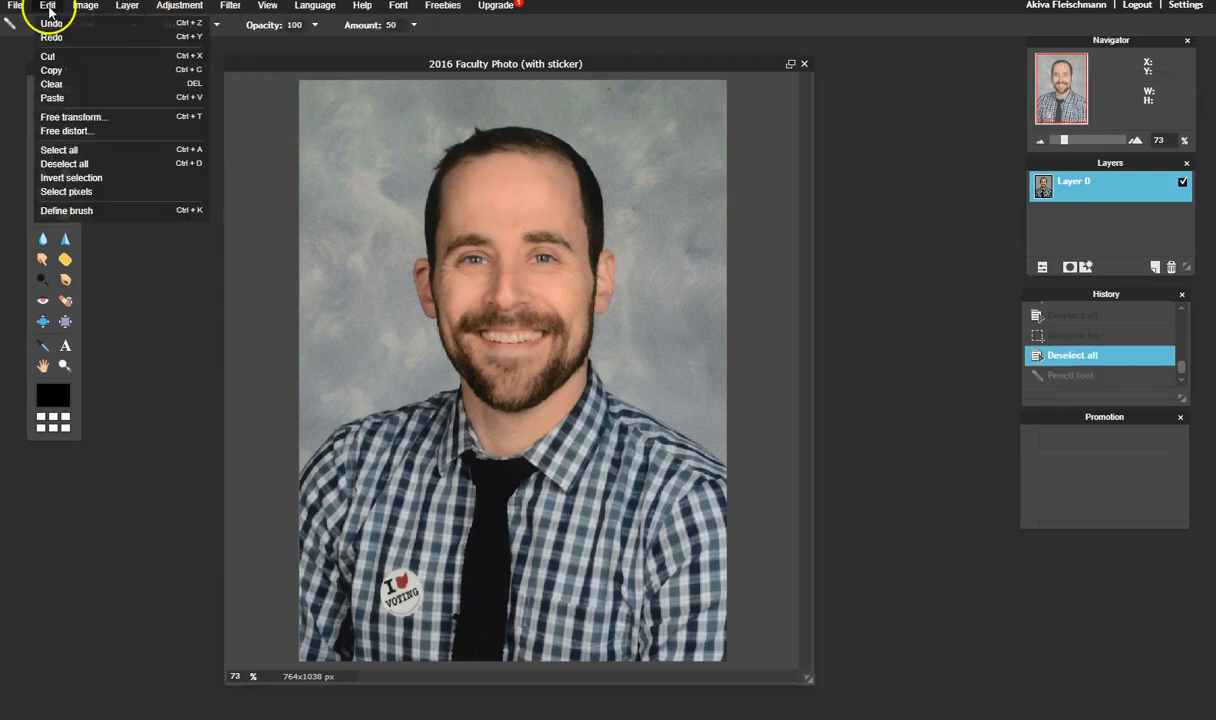
{"action": "mouse_move", "coordinate": [188, 7]}
{"action": "left_click", "coordinate": [134, 26]}
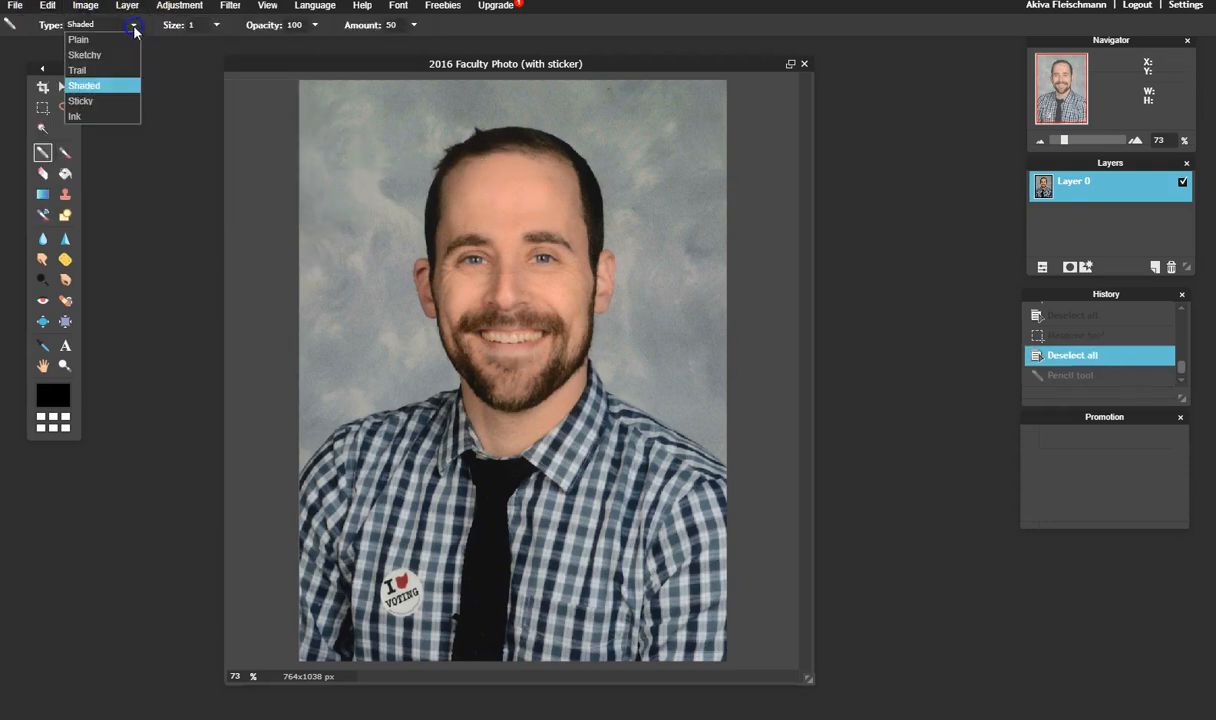
{"action": "left_click", "coordinate": [84, 101]}
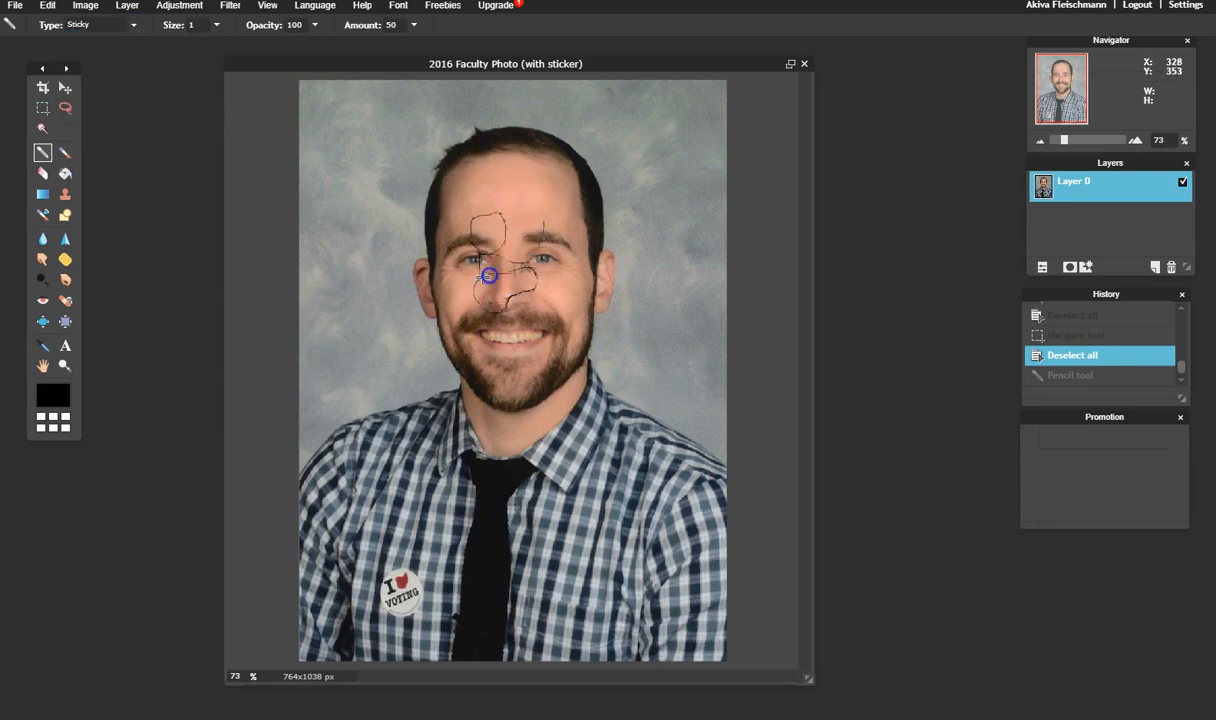
{"action": "key", "text": "ctrl+z"}
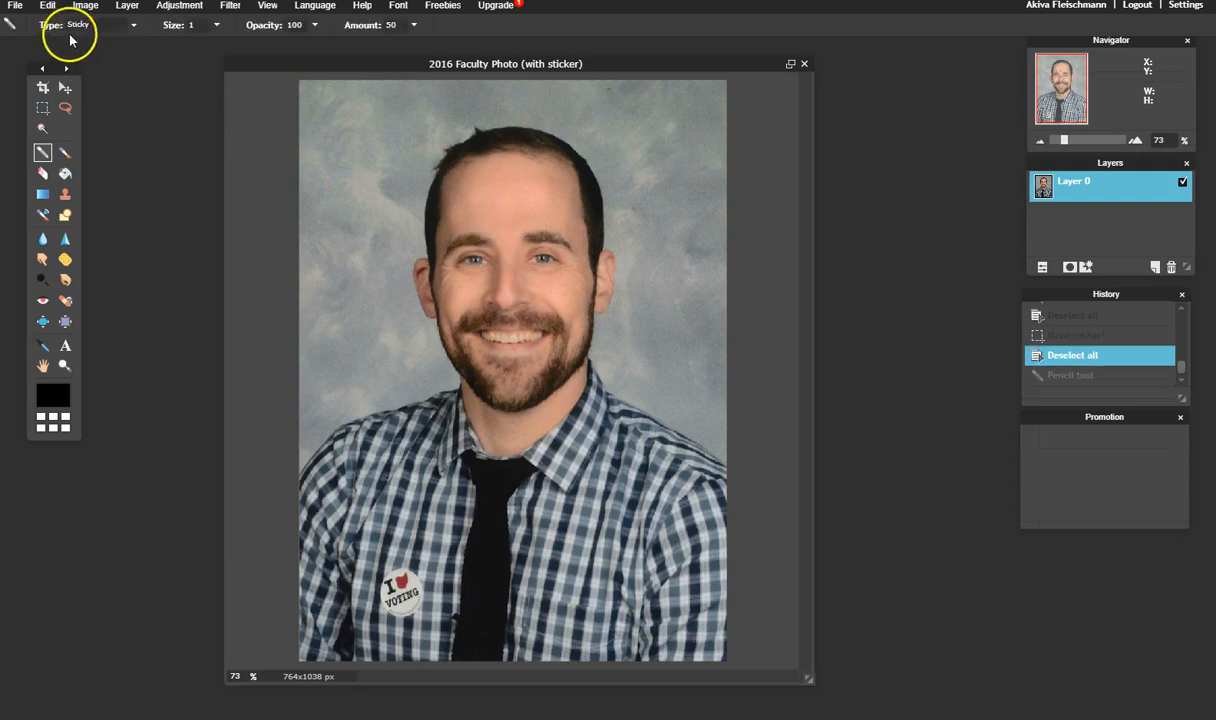
Set the pencil type to Ink, draw looping lines over the forehead and nose, and undo them
{"action": "left_click", "coordinate": [78, 26]}
{"action": "left_click", "coordinate": [80, 116]}
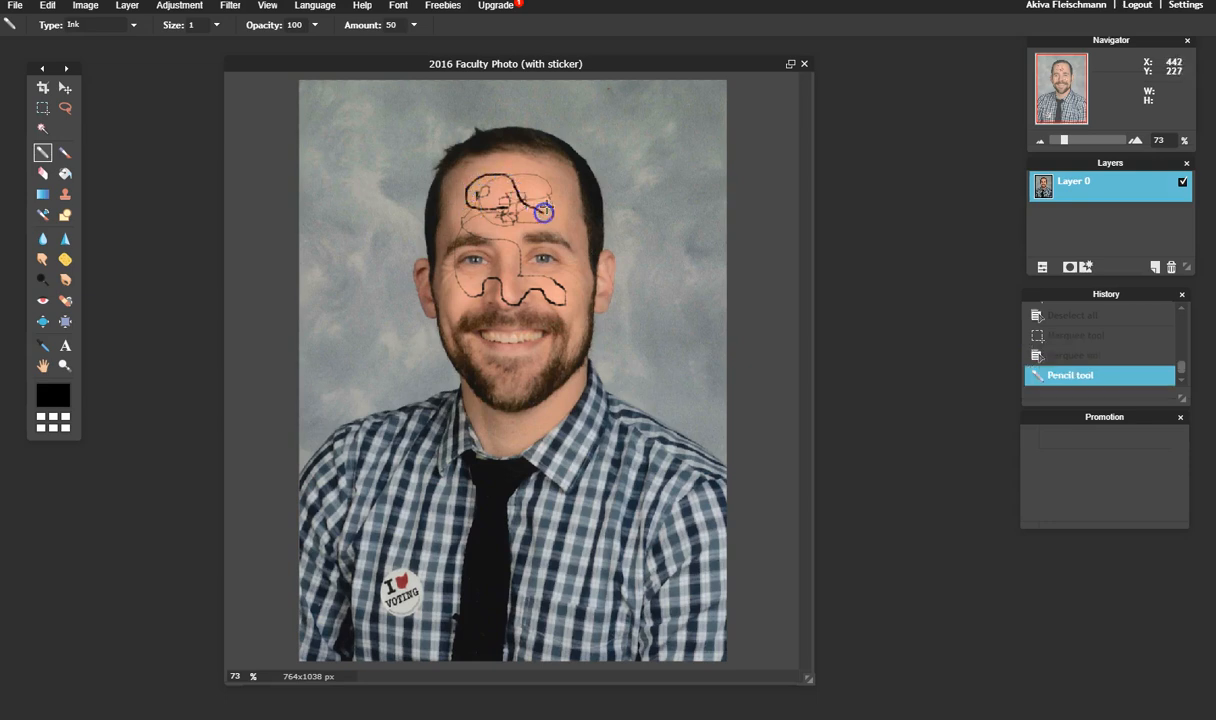
{"action": "key", "text": "ctrl+z"}
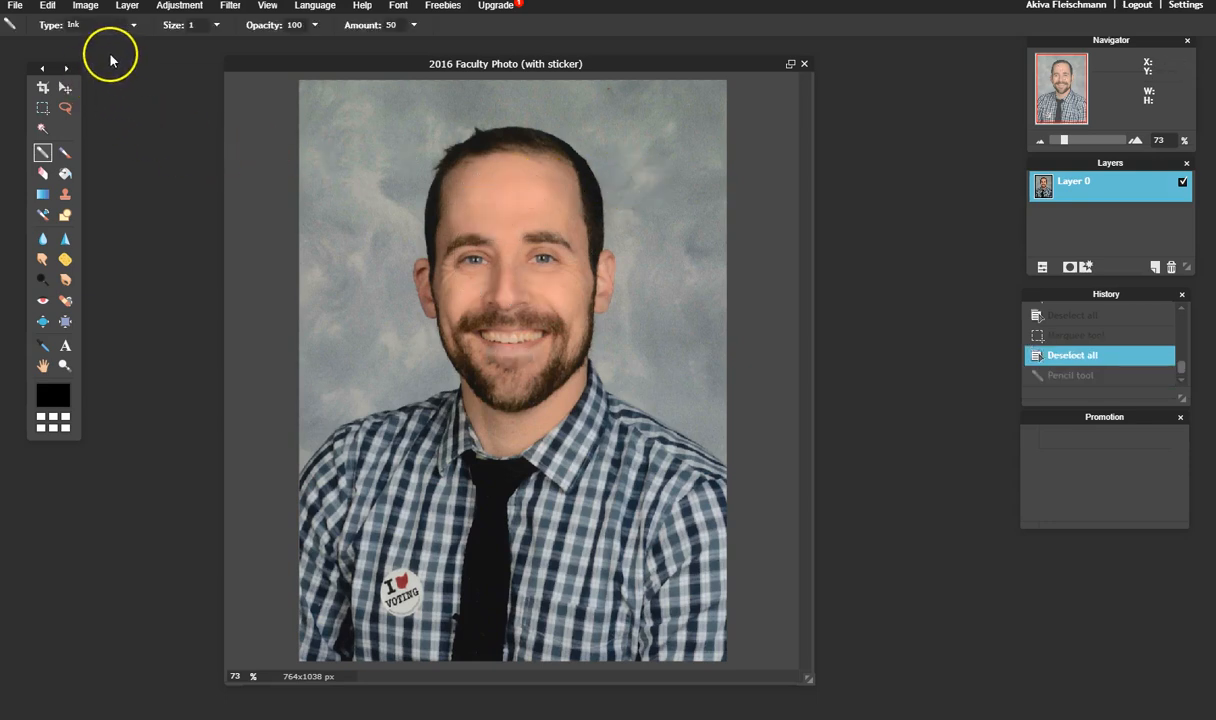
Paint a black size 50 stroke with the Brush tool from the upper background across the face, and undo it
{"action": "left_click", "coordinate": [62, 151]}
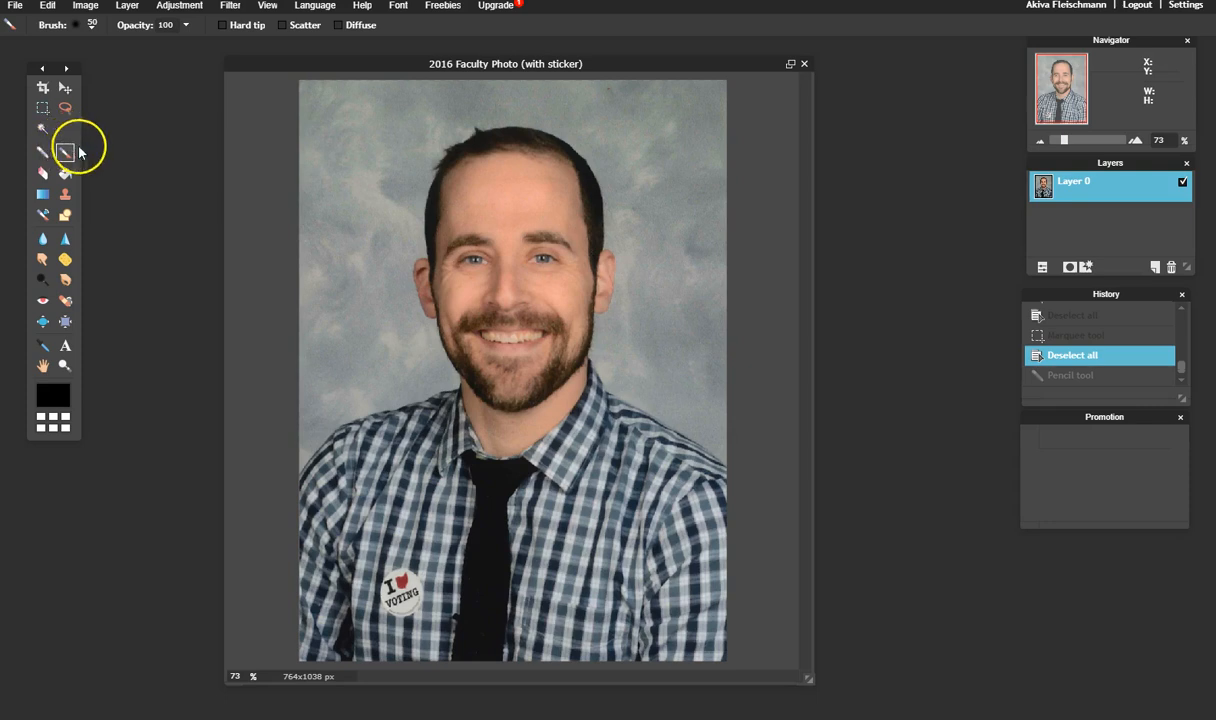
{"action": "mouse_move", "coordinate": [305, 135]}
{"action": "left_mouse_down"}
{"action": "mouse_move", "coordinate": [434, 231]}
{"action": "mouse_move", "coordinate": [546, 285]}
{"action": "mouse_move", "coordinate": [555, 305]}
{"action": "left_mouse_up"}
{"action": "key", "text": "ctrl+z"}
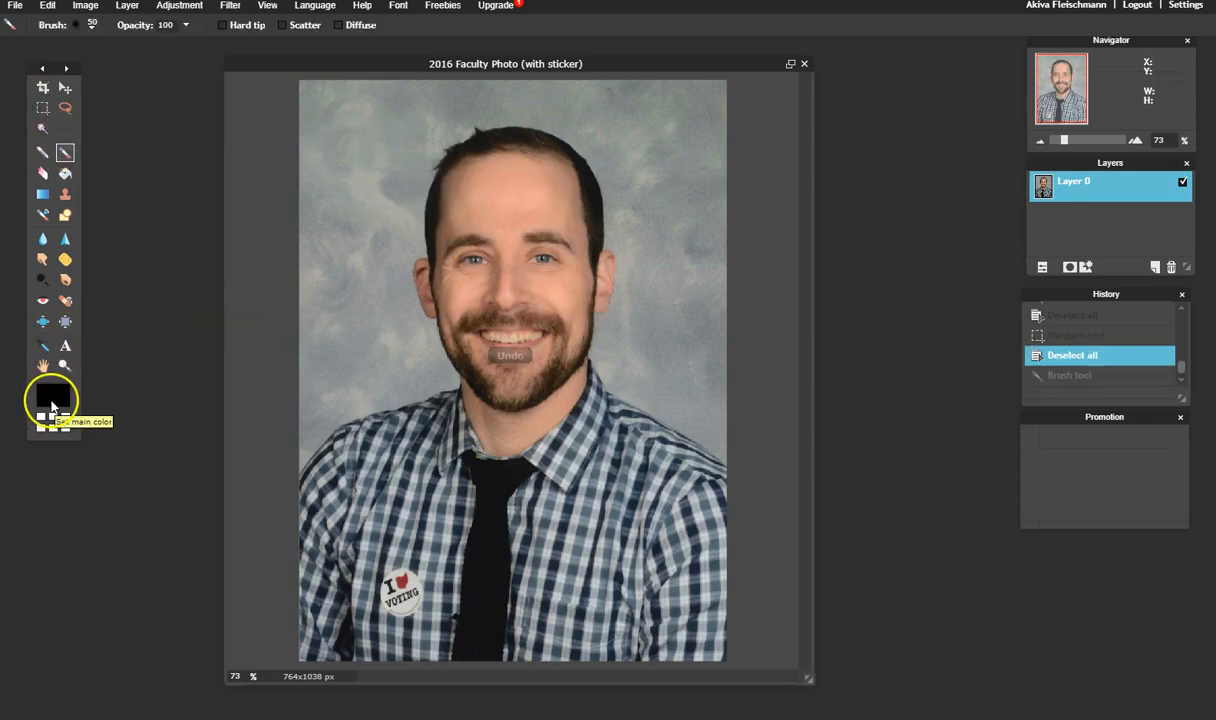
Set the main color to the dark red #852c2f sampled from the voting sticker
{"action": "left_click", "coordinate": [52, 400]}
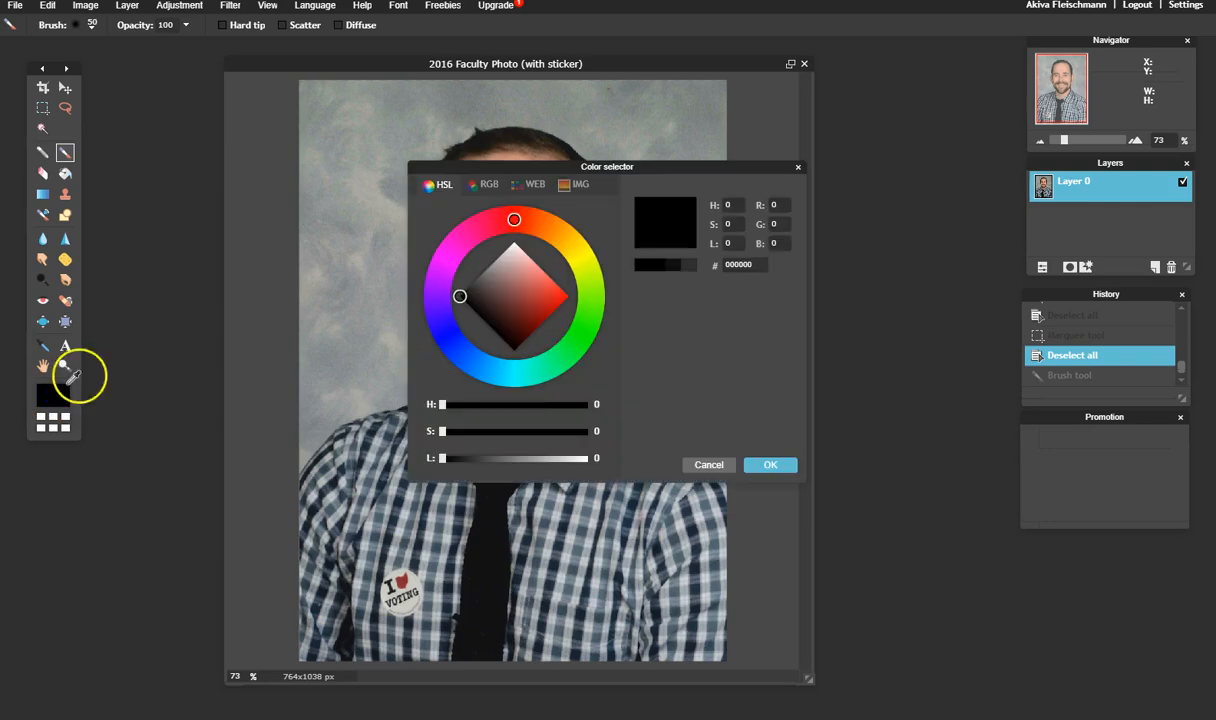
{"action": "left_click", "coordinate": [405, 578]}
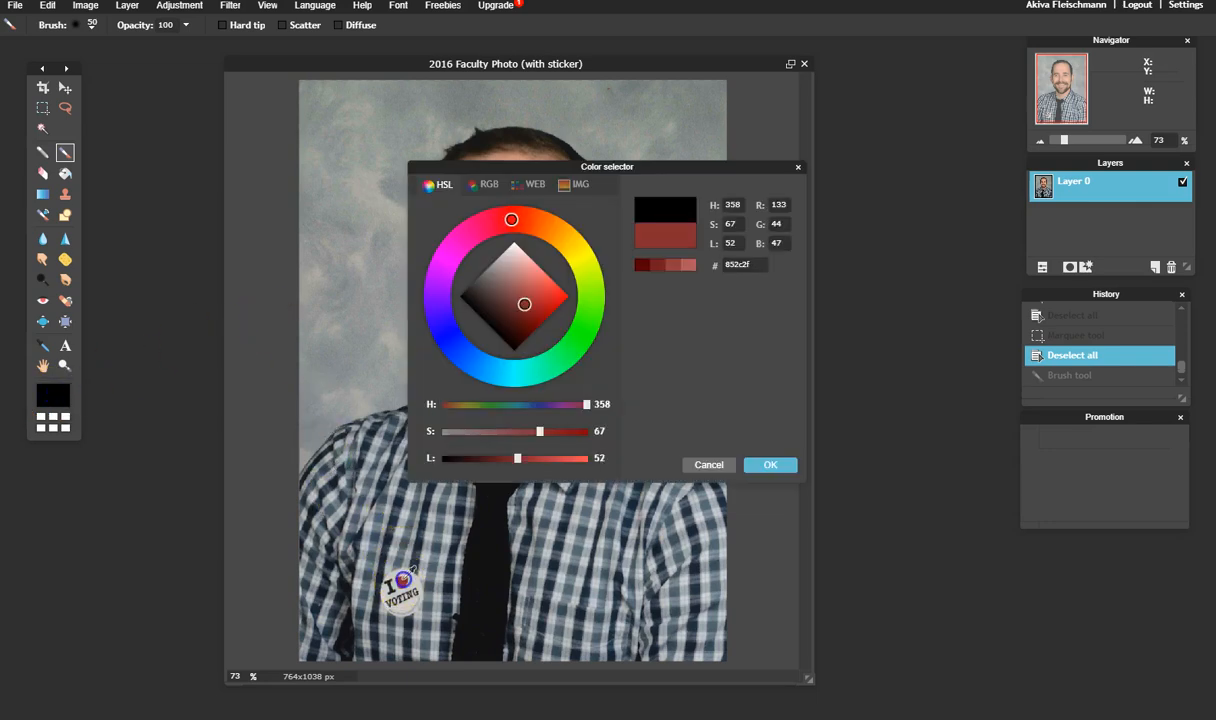
{"action": "left_click", "coordinate": [771, 466]}
Paint with the red brush at size 50 across the face and at size 5 on the forehead, undoing each stroke
{"action": "mouse_move", "coordinate": [487, 209]}
{"action": "left_mouse_down"}
{"action": "mouse_move", "coordinate": [572, 270]}
{"action": "mouse_move", "coordinate": [521, 376]}
{"action": "mouse_move", "coordinate": [561, 450]}
{"action": "mouse_move", "coordinate": [436, 389]}
{"action": "mouse_move", "coordinate": [380, 260]}
{"action": "mouse_move", "coordinate": [411, 368]}
{"action": "mouse_move", "coordinate": [403, 97]}
{"action": "mouse_move", "coordinate": [479, 128]}
{"action": "mouse_move", "coordinate": [532, 250]}
{"action": "mouse_move", "coordinate": [462, 312]}
{"action": "left_mouse_up"}
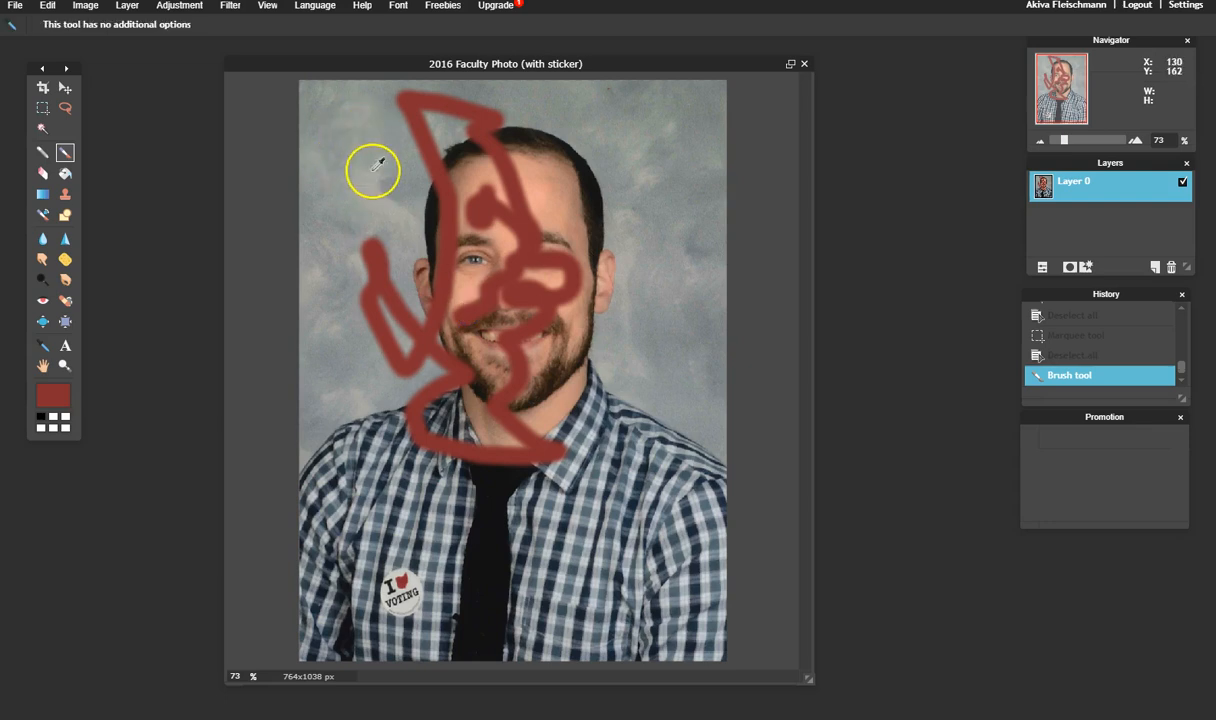
{"action": "key", "text": "ctrl+z"}
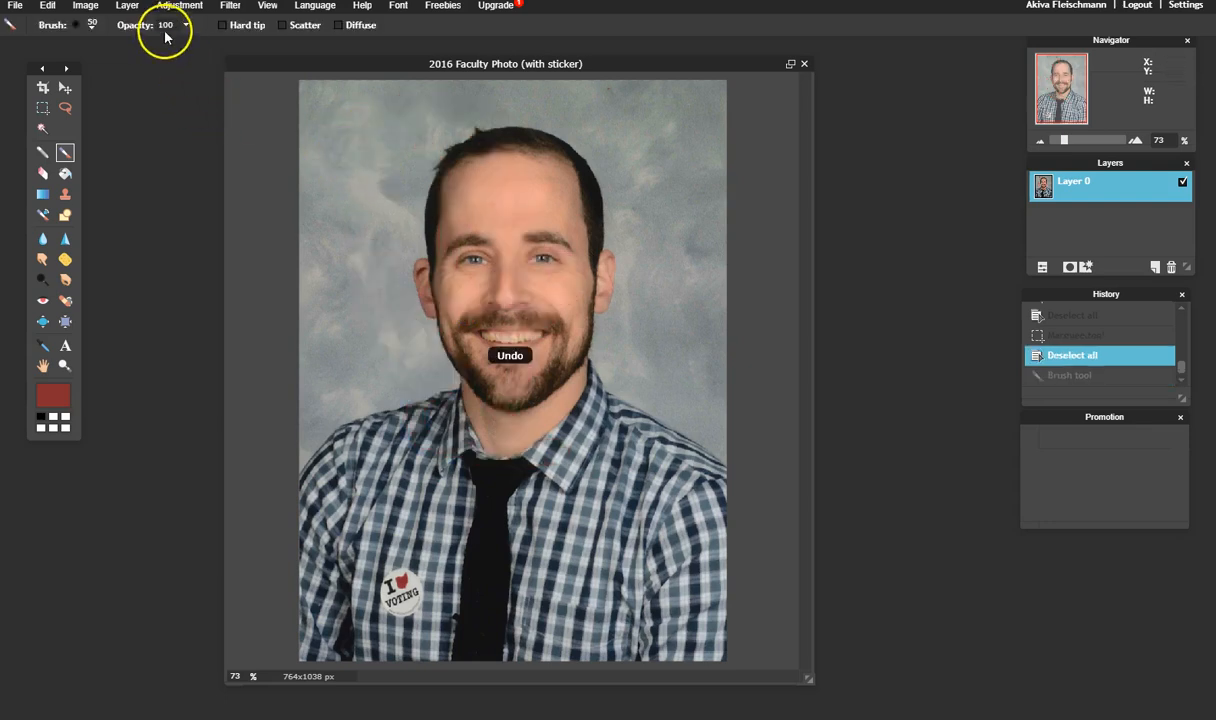
{"action": "left_click", "coordinate": [92, 25]}
{"action": "left_click", "coordinate": [108, 57]}
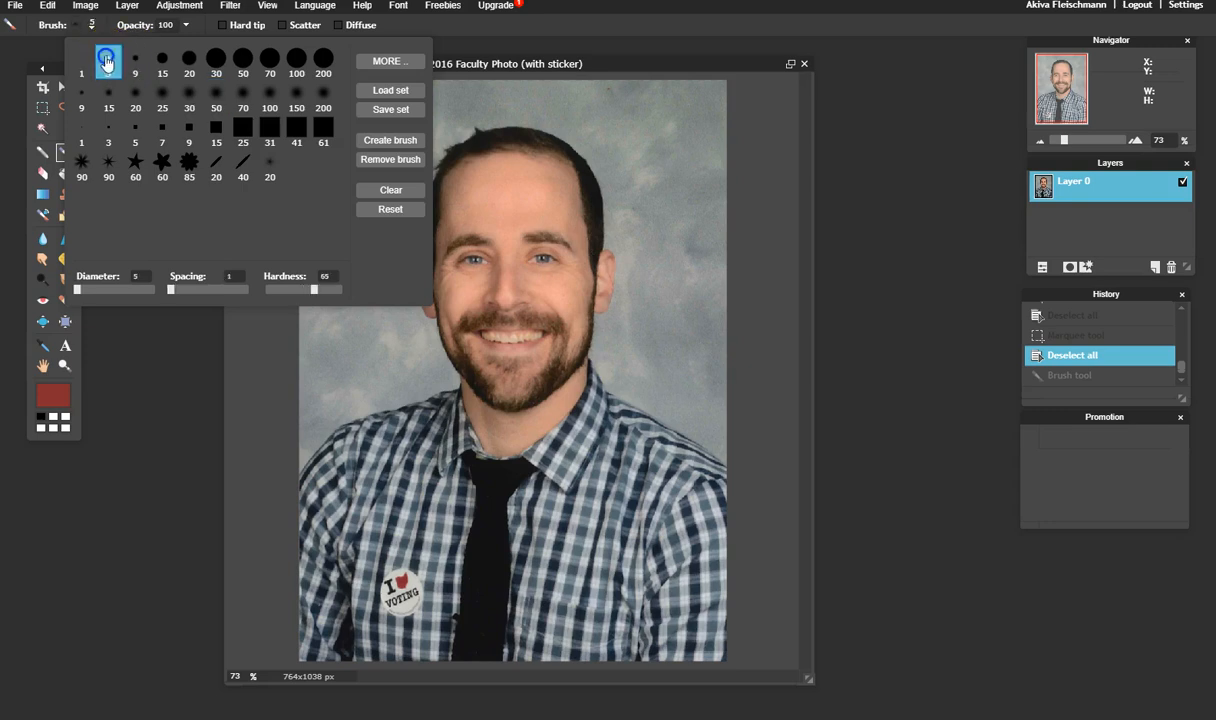
{"action": "left_click_drag", "start_coordinate": [470, 177], "coordinate": [498, 197]}
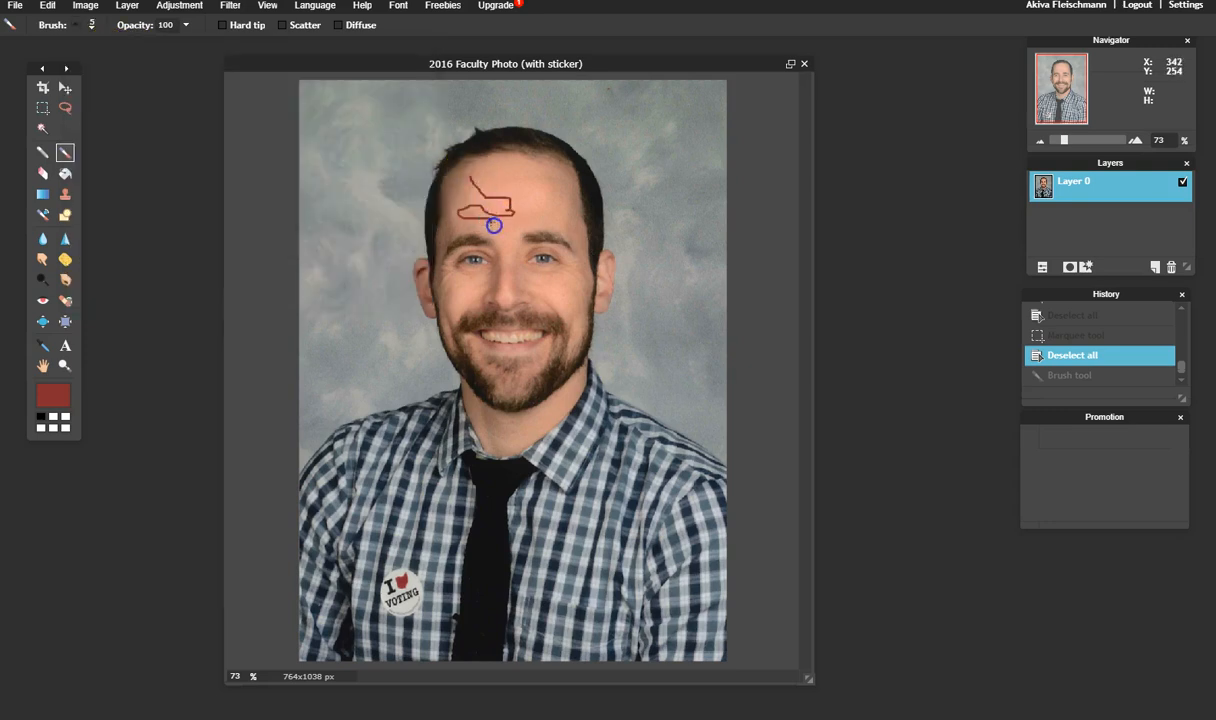
{"action": "key", "text": "ctrl+z"}
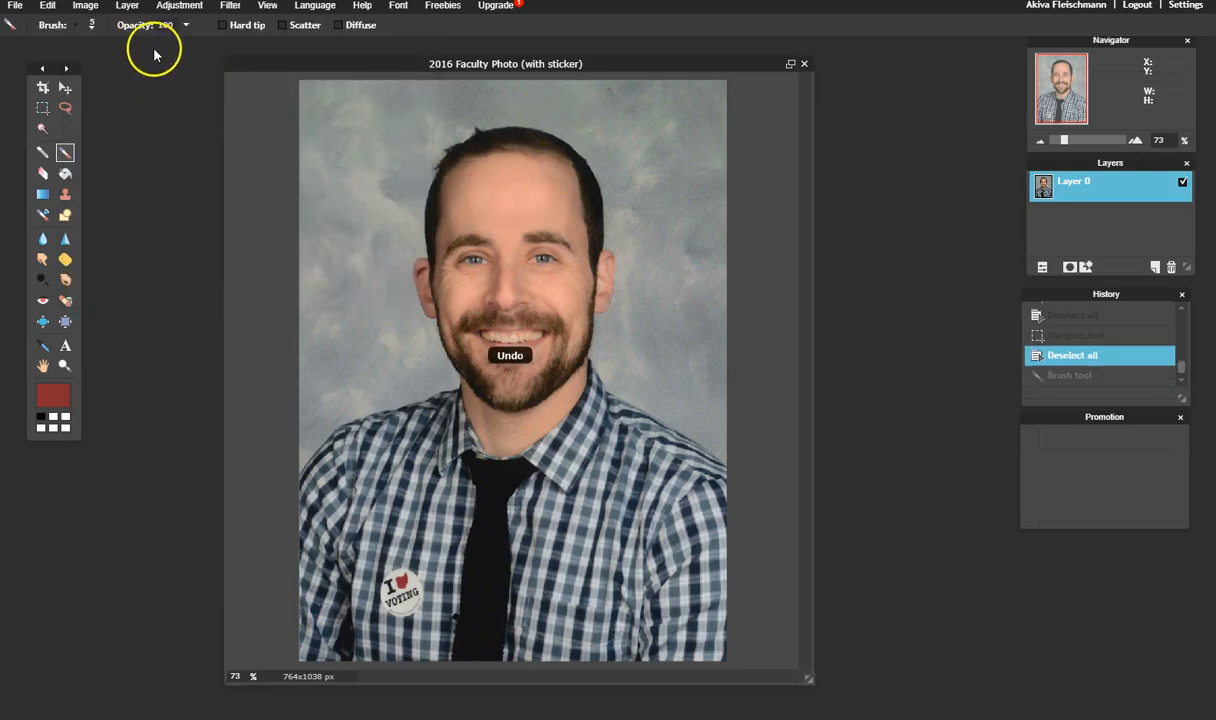
Set the brush opacity to 40, draw a thin looping line around the eyes and nose, and undo it
{"action": "left_click", "coordinate": [181, 8]}
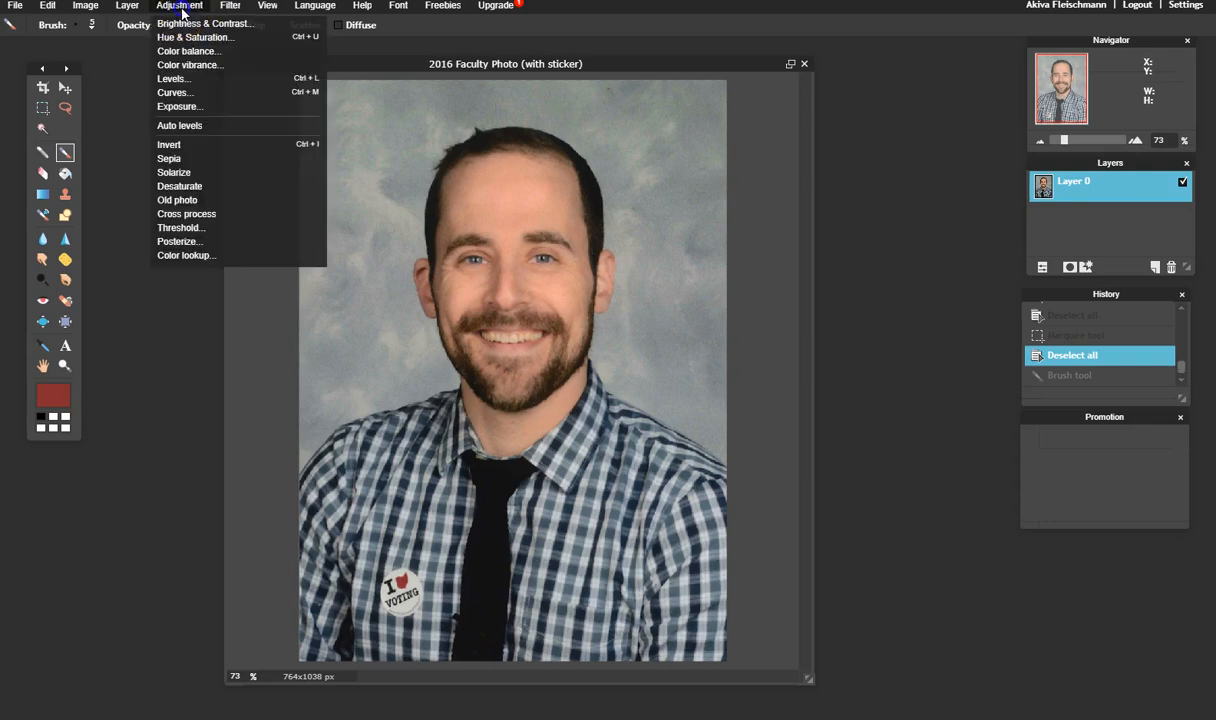
{"action": "left_click", "coordinate": [187, 27]}
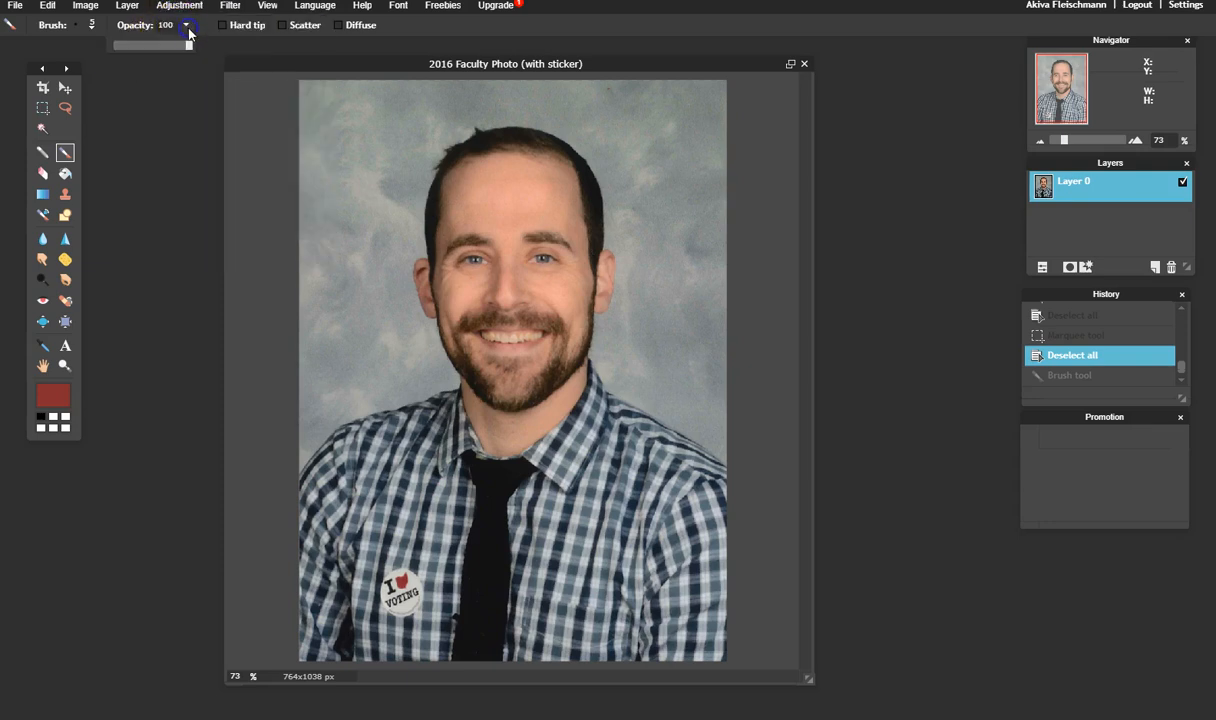
{"action": "left_click", "coordinate": [473, 268]}
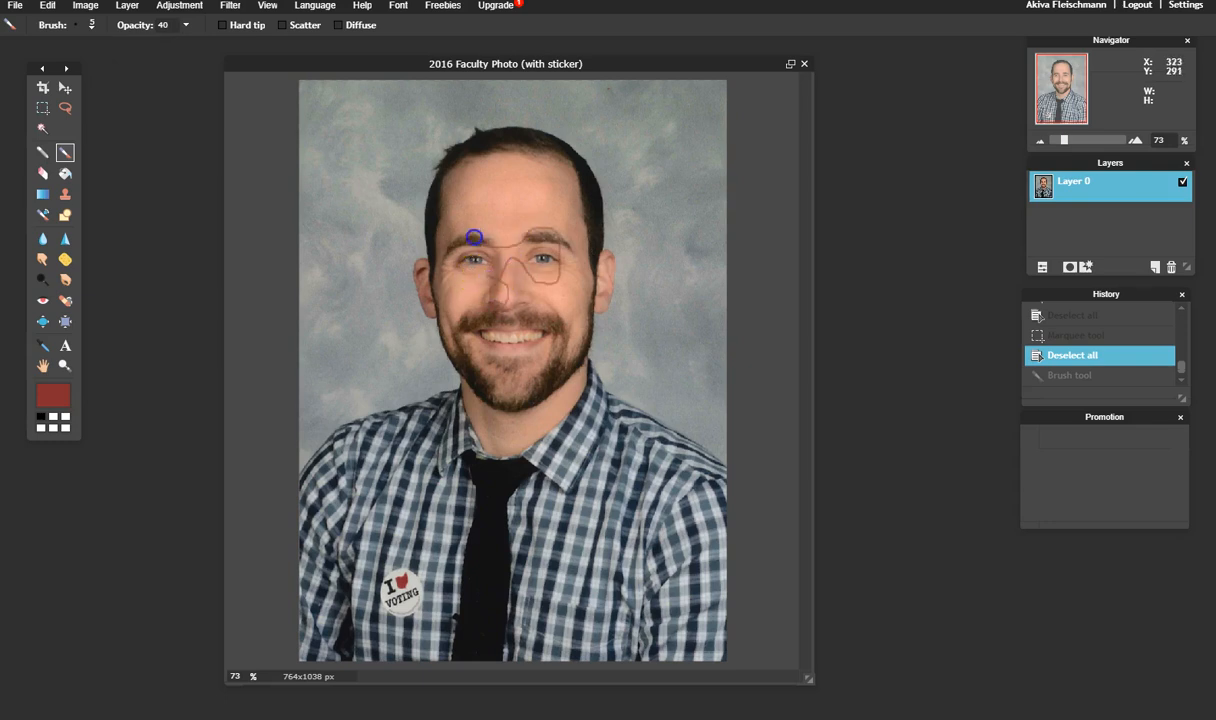
{"action": "left_click_drag", "start_coordinate": [499, 260], "coordinate": [468, 240]}
{"action": "key", "text": "ctrl+z"}
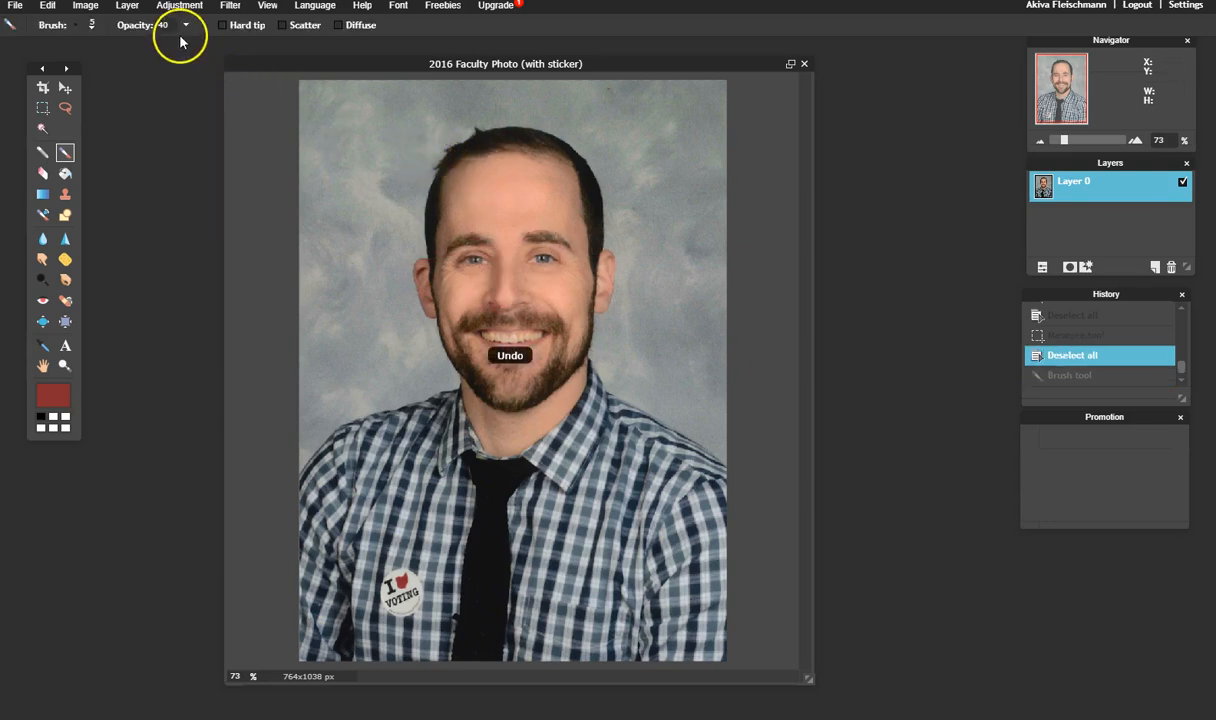
Set the brush opacity to 100, draw a thin line near the eye, and undo it
{"action": "left_click", "coordinate": [184, 30]}
{"action": "left_click_drag", "start_coordinate": [513, 230], "coordinate": [545, 256]}
{"action": "key", "text": "ctrl+z"}
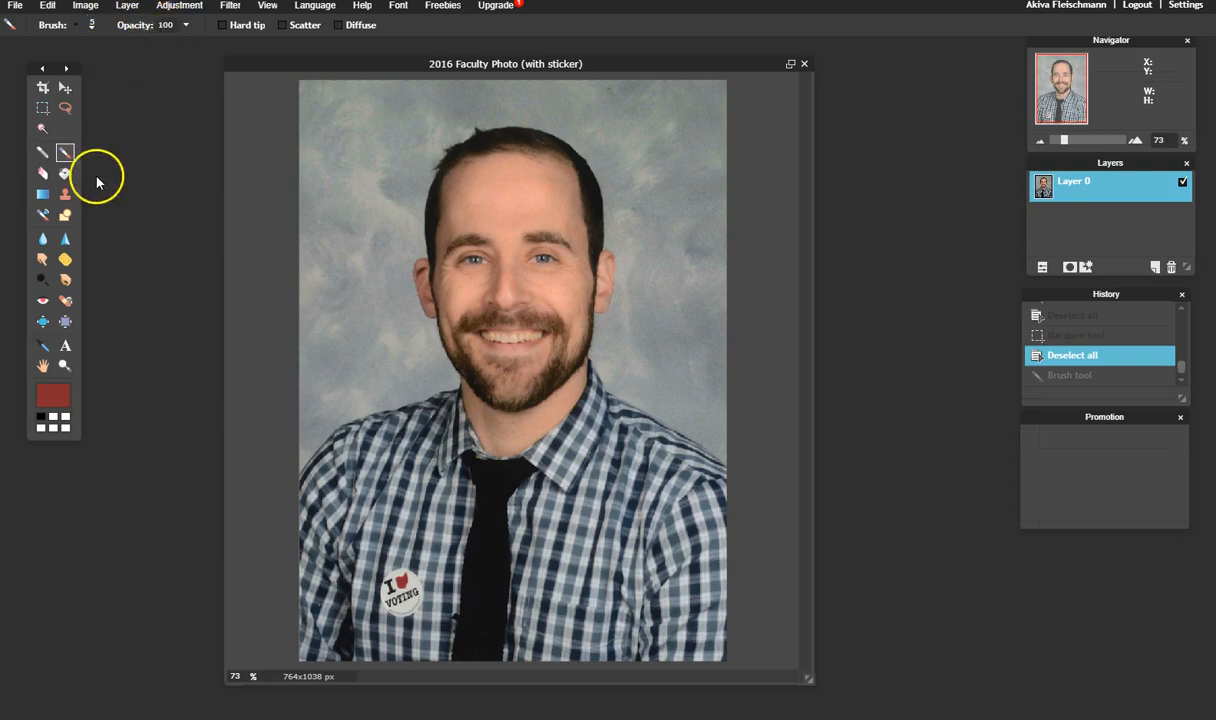
Set the brush to the hard round size 20 tip and switch to the Pencil tool
{"action": "left_click", "coordinate": [90, 28]}
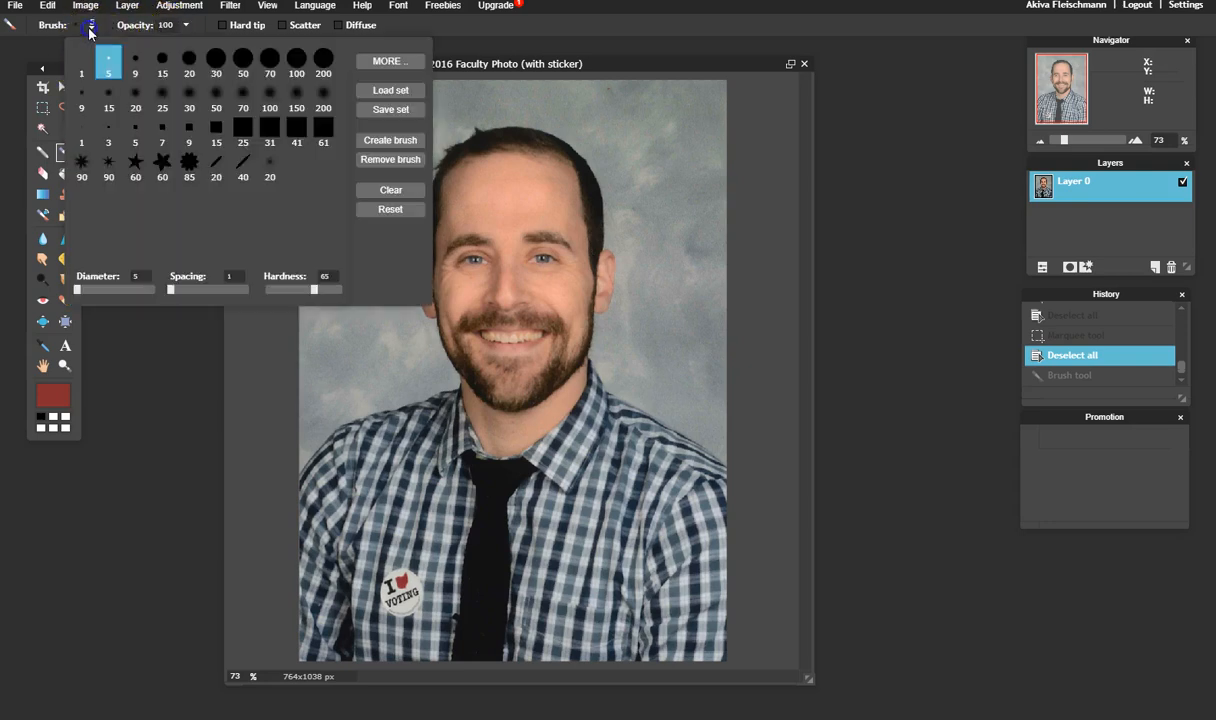
{"action": "left_click", "coordinate": [189, 62]}
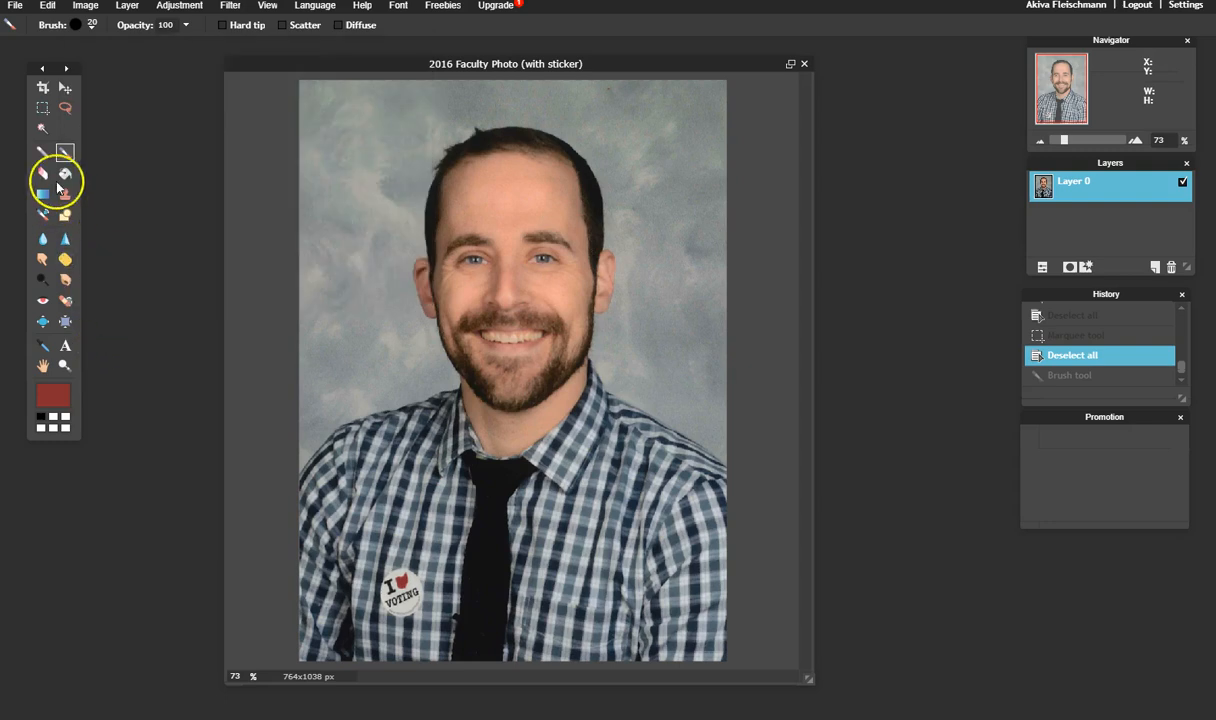
{"action": "left_click", "coordinate": [47, 153]}
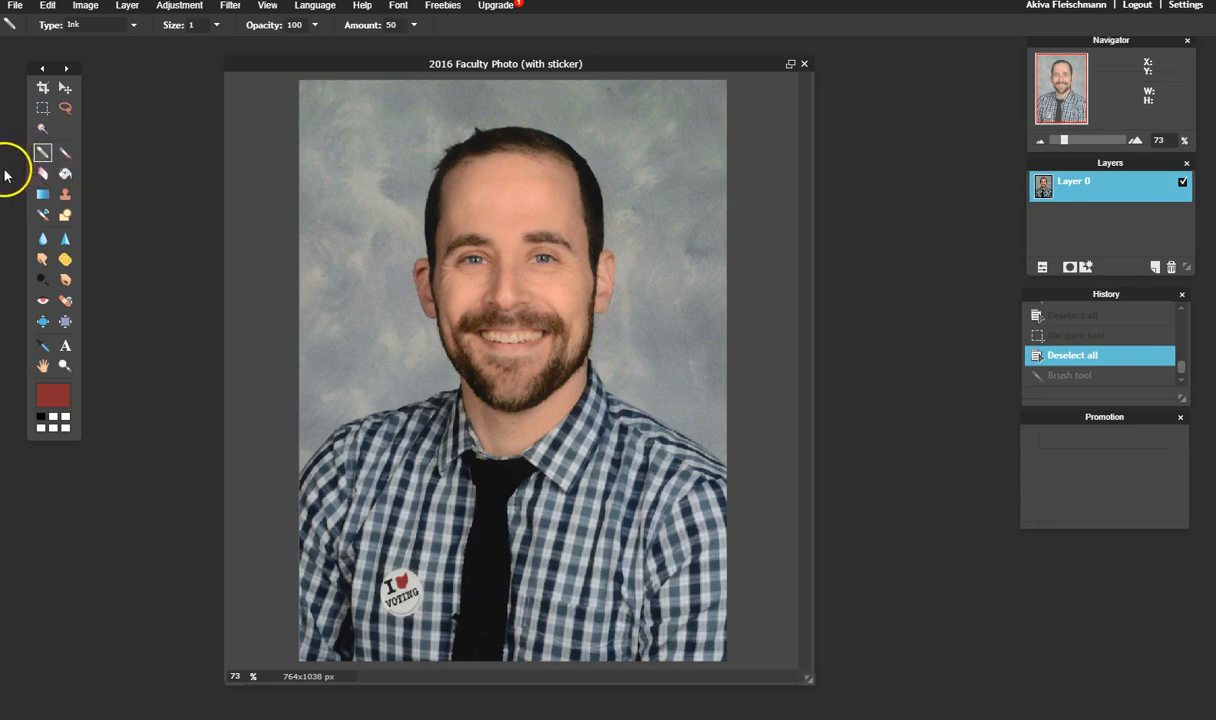
Add the text "sdfgvewsf" in Verdana size 30 on the forehead, and delete its layer
{"action": "left_click", "coordinate": [65, 345]}
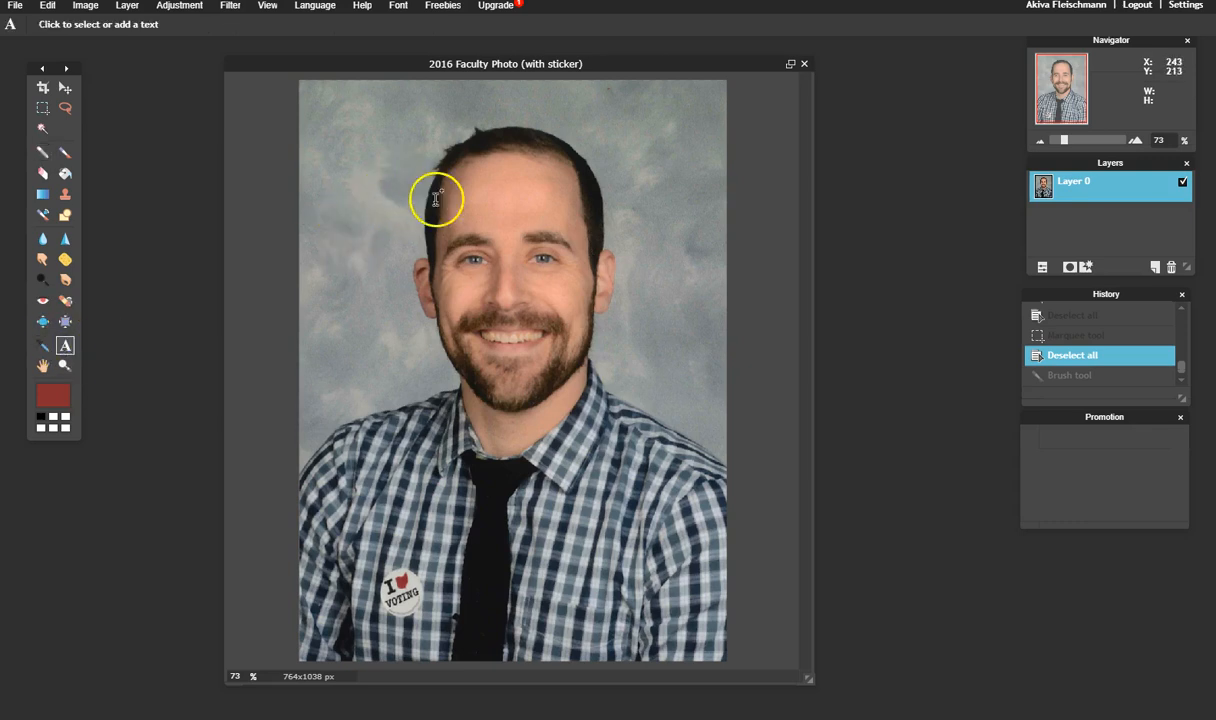
{"action": "left_click", "coordinate": [484, 187]}
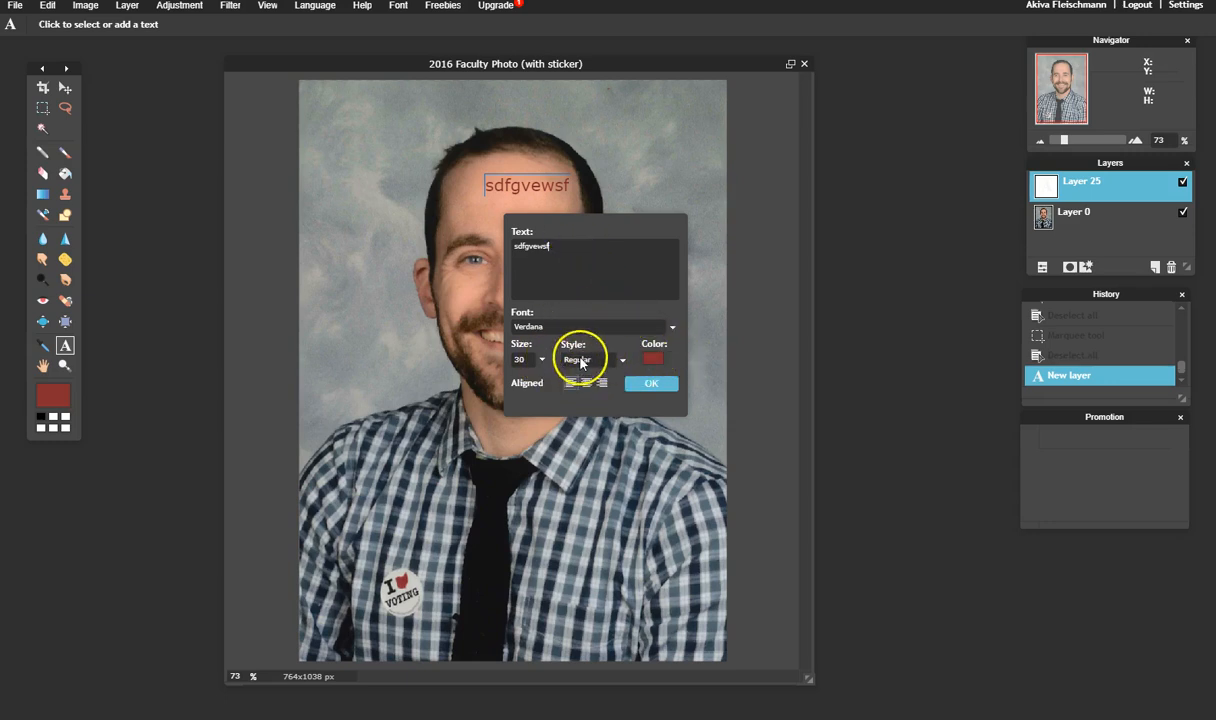
{"action": "left_click", "coordinate": [645, 384]}
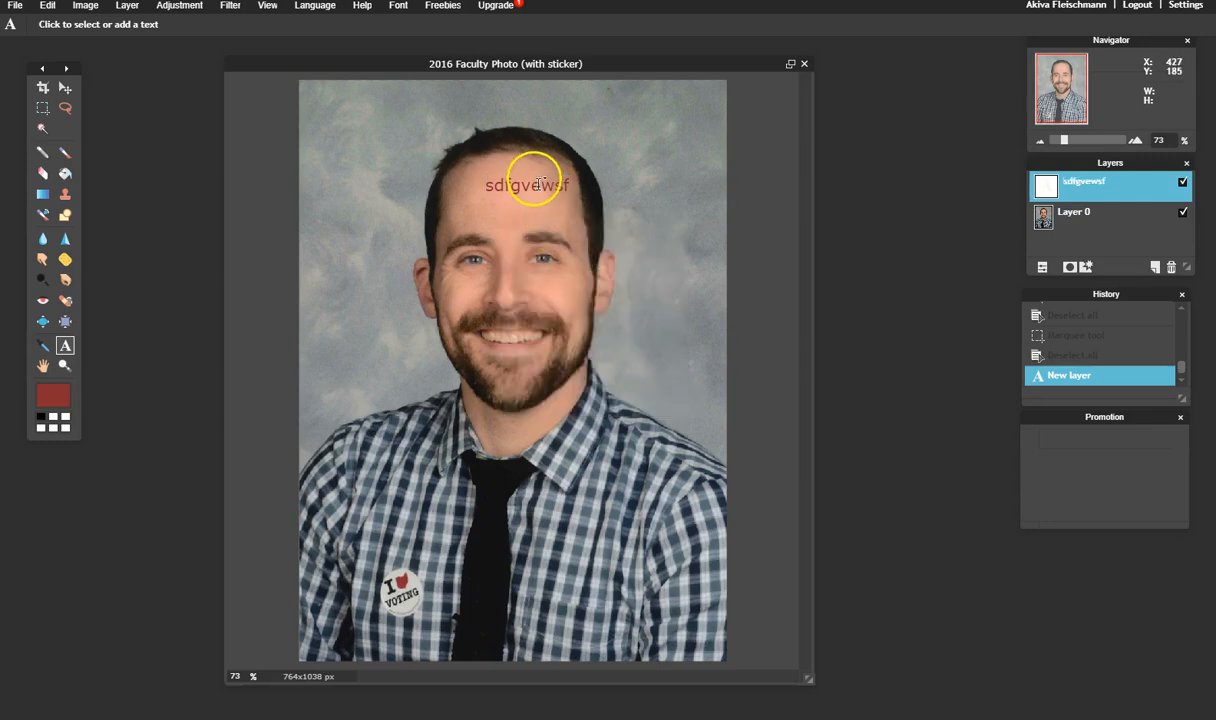
{"action": "right_click", "coordinate": [1083, 189]}
{"action": "left_click", "coordinate": [1096, 212]}
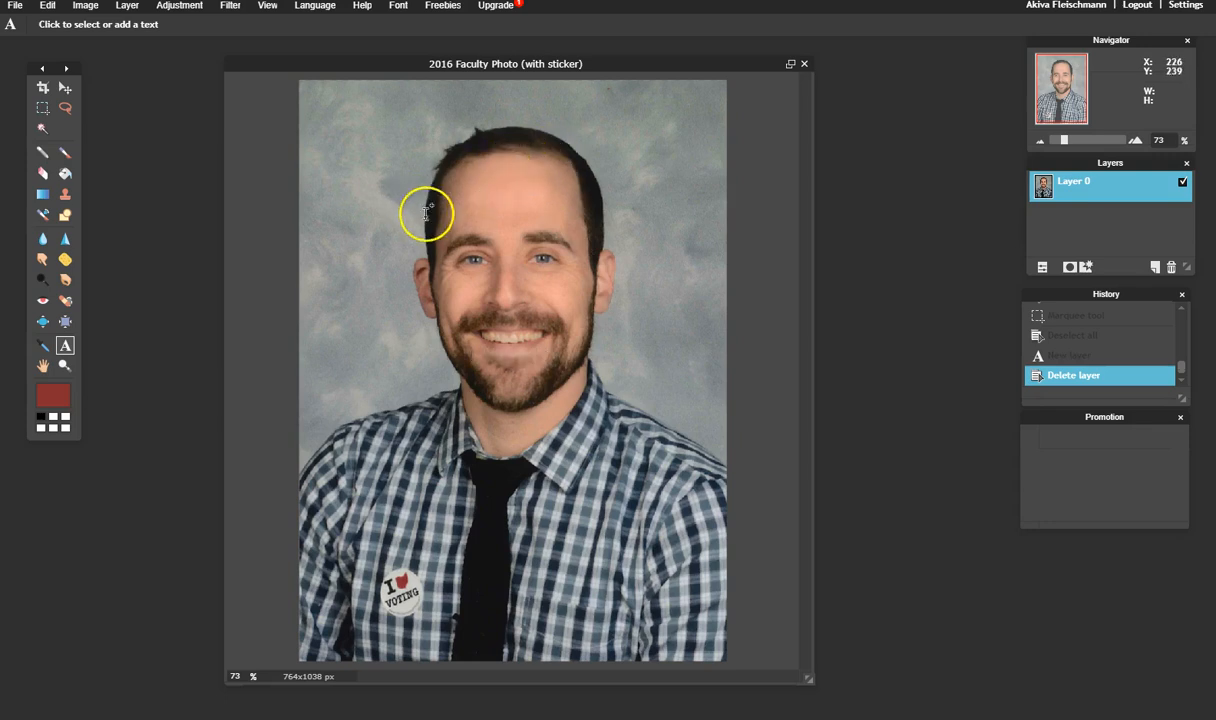
Add the red text "dsfghsrfgdhfsgfshnfghb" in Verdana size 30, starting in the background beside the hair
{"action": "left_click", "coordinate": [393, 169]}
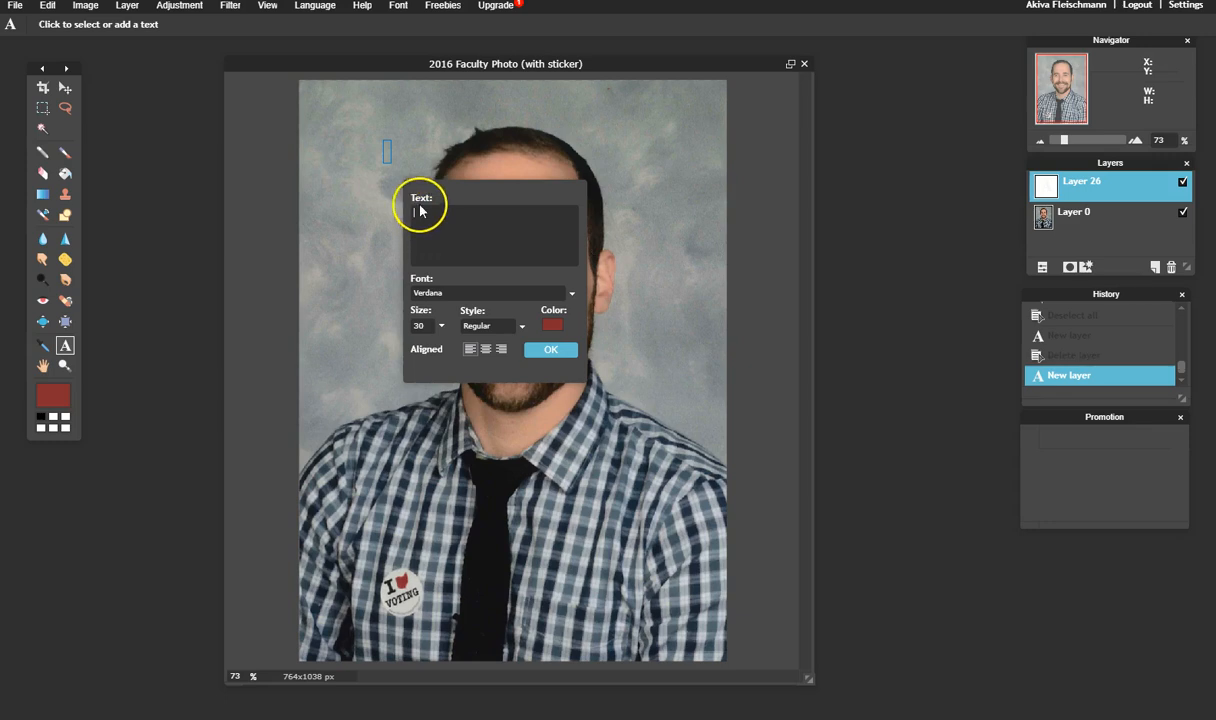
{"action": "type", "text": "dsfghsrfgdhfsgfshnfg"}
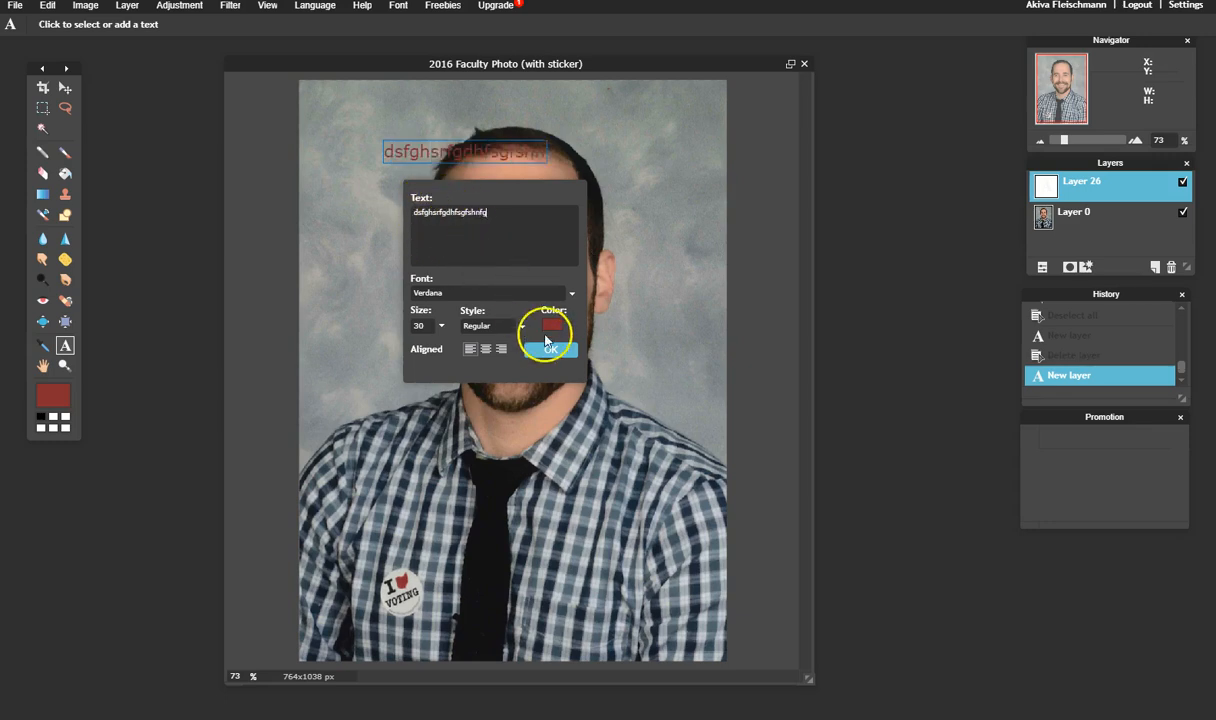
{"action": "left_click", "coordinate": [548, 346]}
Move the text layer down with the Move tool so it lies across the forehead just above the eyebrows
{"action": "left_click", "coordinate": [64, 88]}
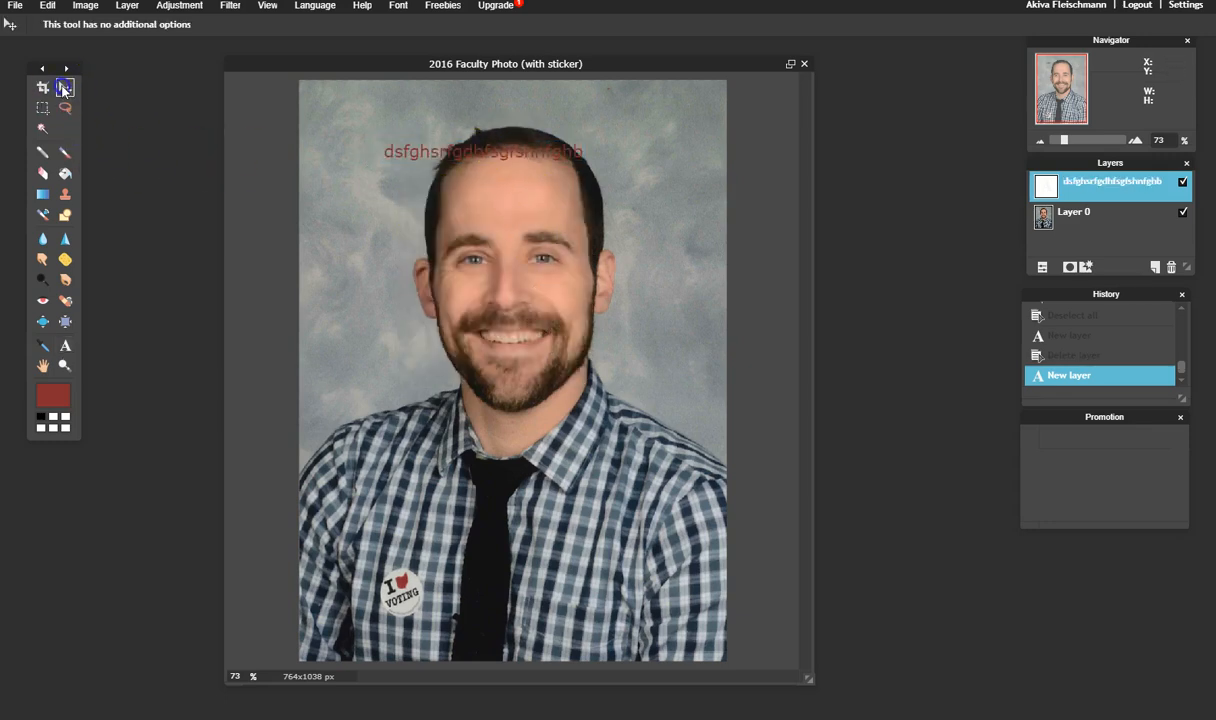
{"action": "left_click_drag", "start_coordinate": [428, 153], "coordinate": [494, 208]}
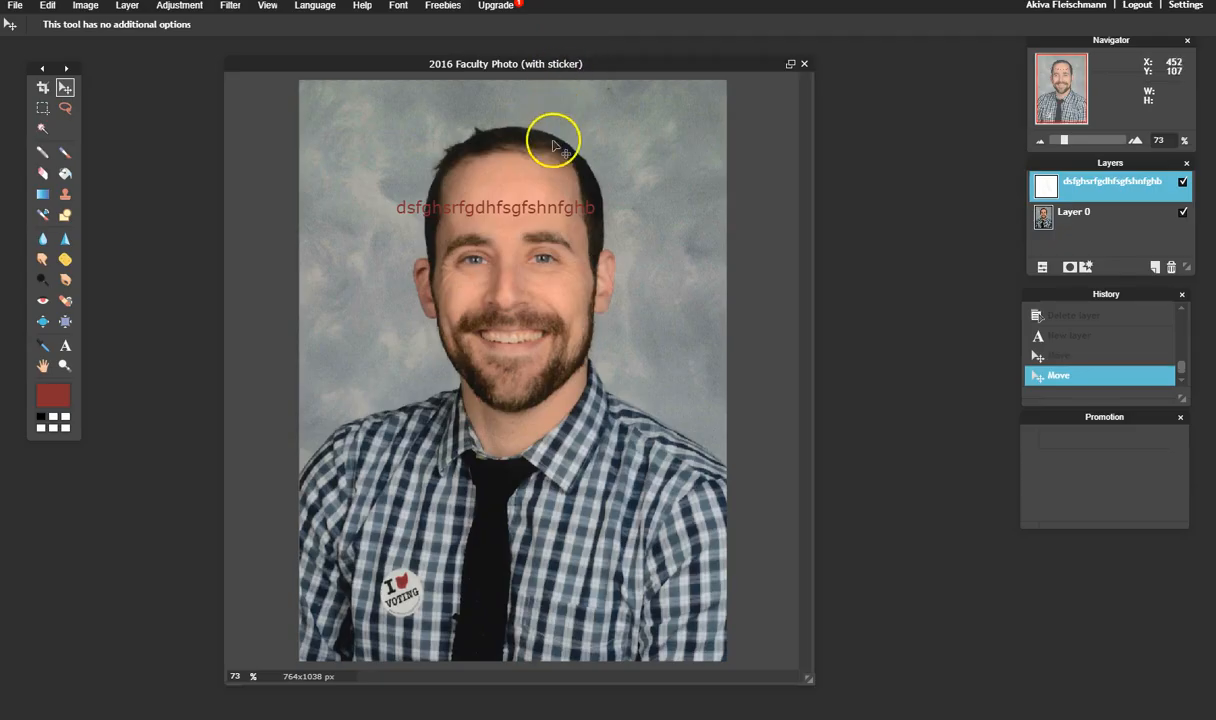
{"action": "left_click_drag", "start_coordinate": [524, 225], "coordinate": [504, 210]}
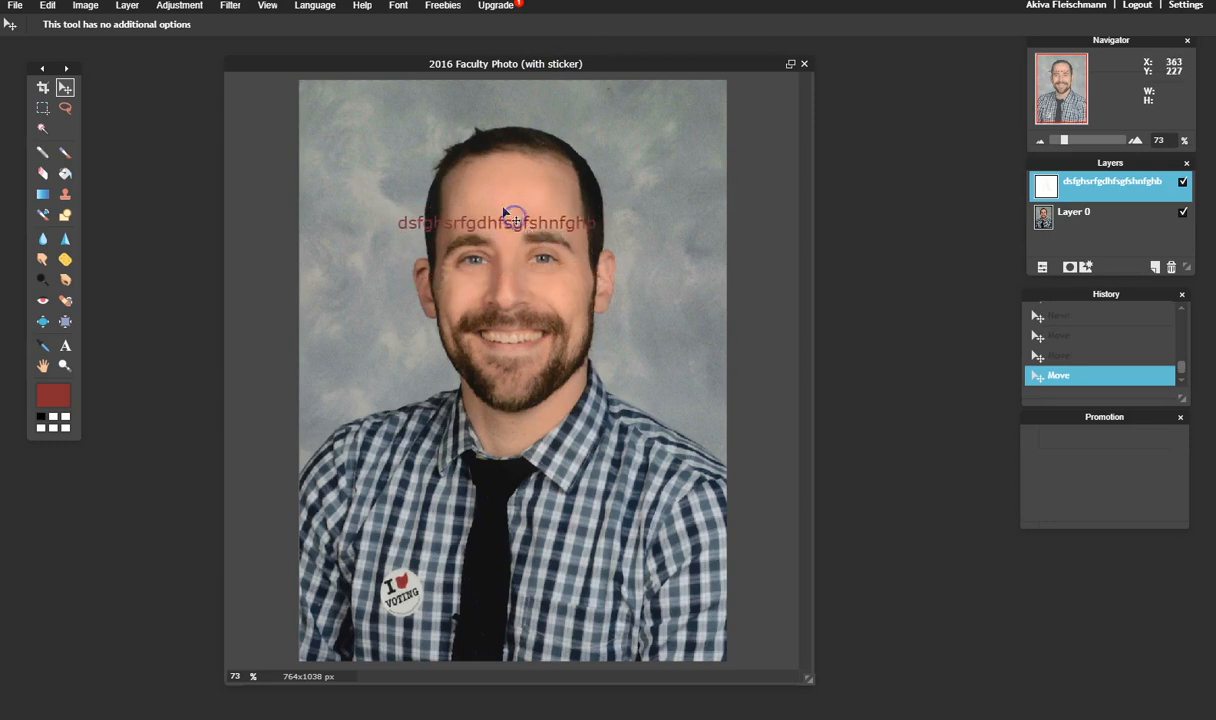